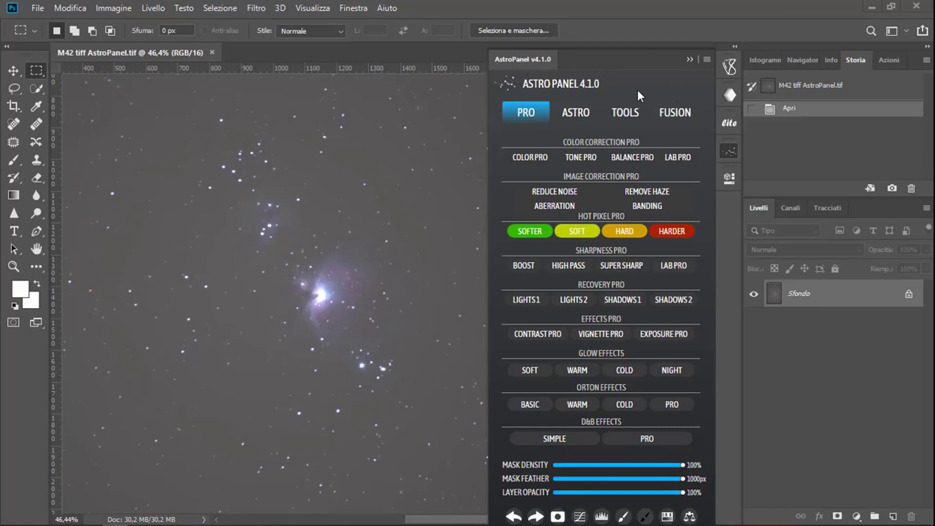
Step: Open the Fusion Sky Stack settings and load DSC01121 through DSC01171 from the Orione folder as light frames
left_click(677, 114)
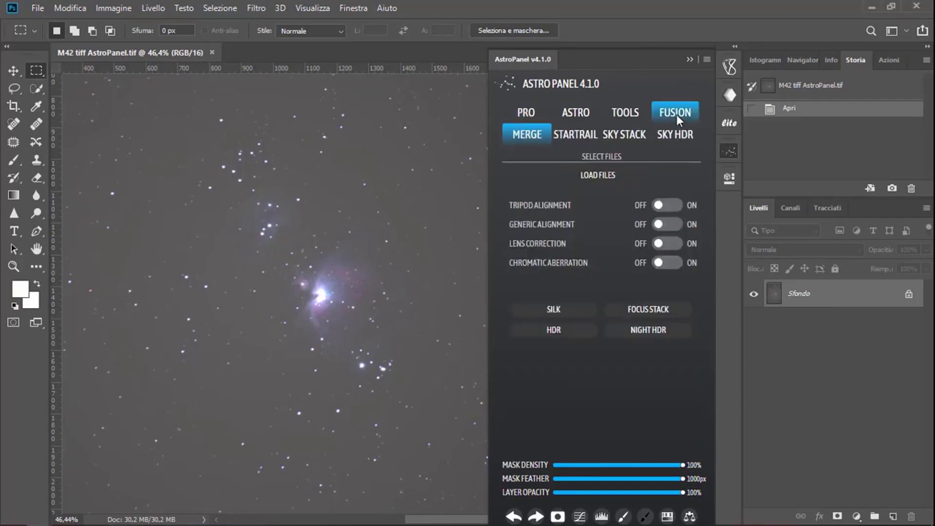
left_click(623, 138)
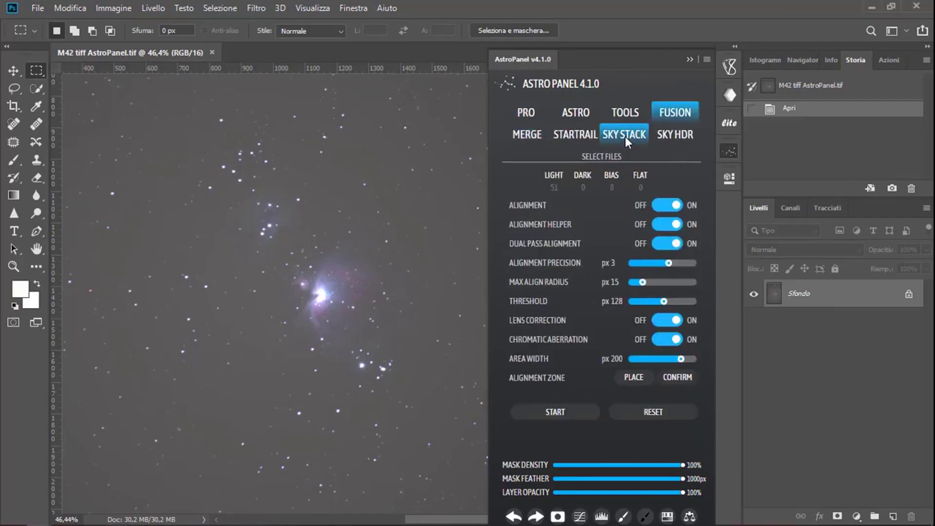
left_click(554, 177)
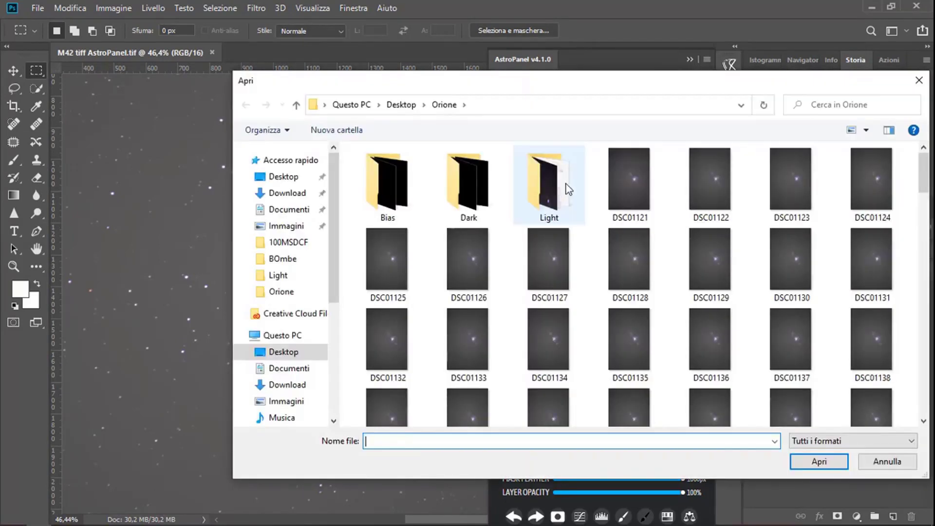
left_click(630, 185)
scroll(677, 245, "down", 7)
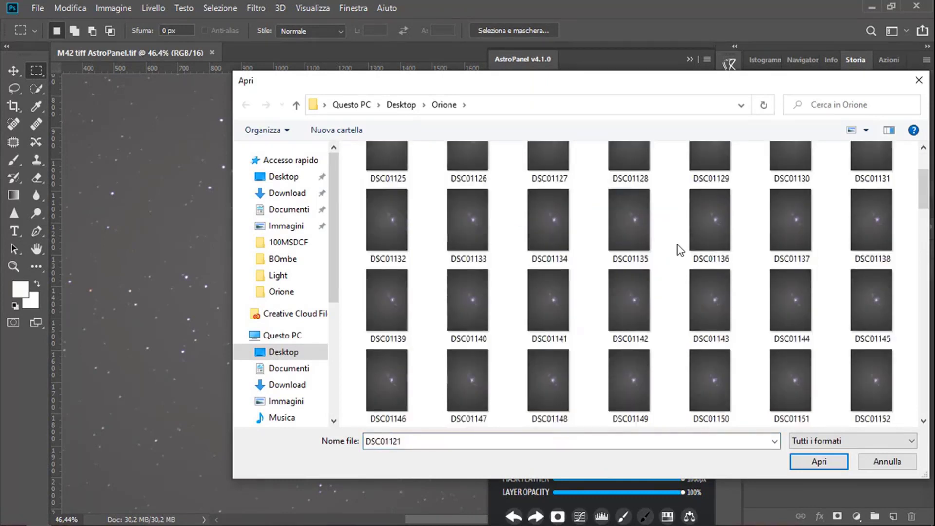
scroll(703, 273, "down", 4)
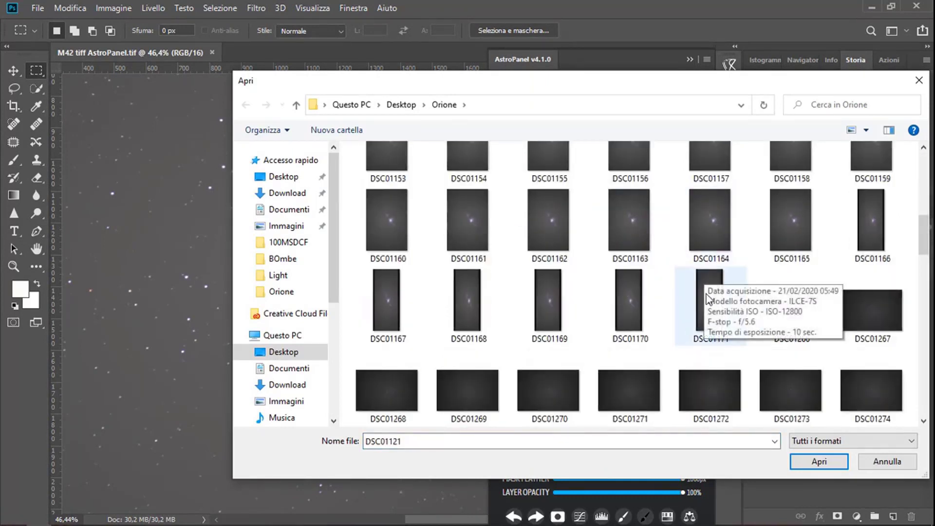
left_click(704, 273, "shift")
left_click(806, 463)
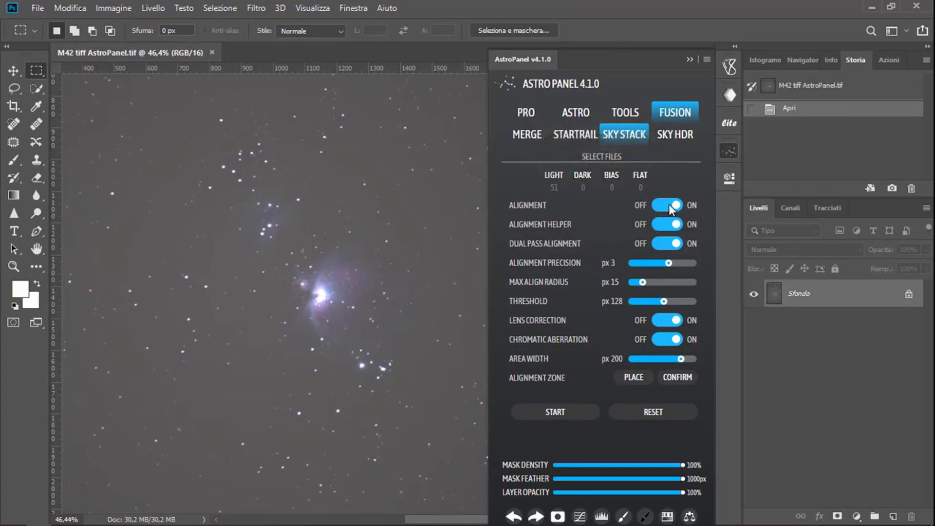
Step: Set the Sky Stack alignment precision to 5 px
left_click(661, 224)
left_click(665, 244)
left_click_drag(668, 263, 693, 263)
left_click(677, 323)
left_click(678, 323)
left_click(675, 341)
Step: Place the 200 px alignment zone on the first light frame and move it over the star cluster above the nebula
left_click(632, 379)
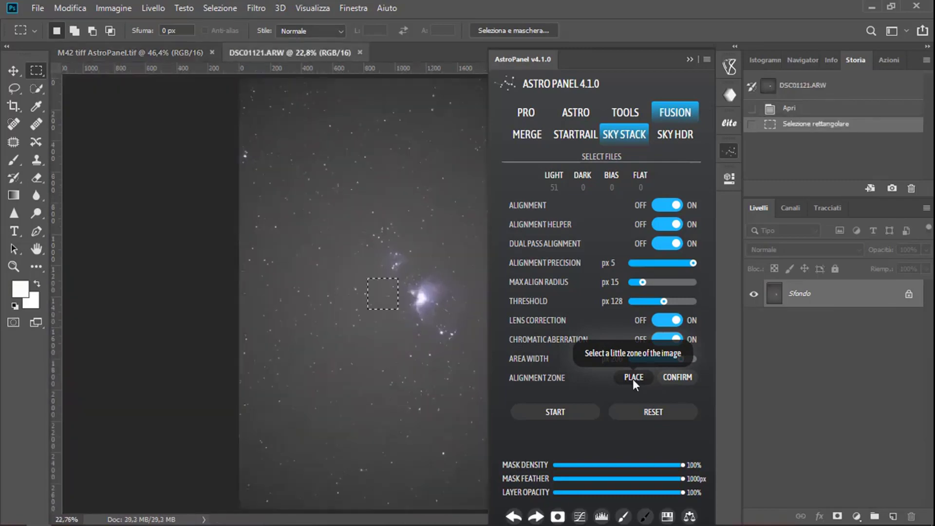
scroll(432, 291, "up", 7)
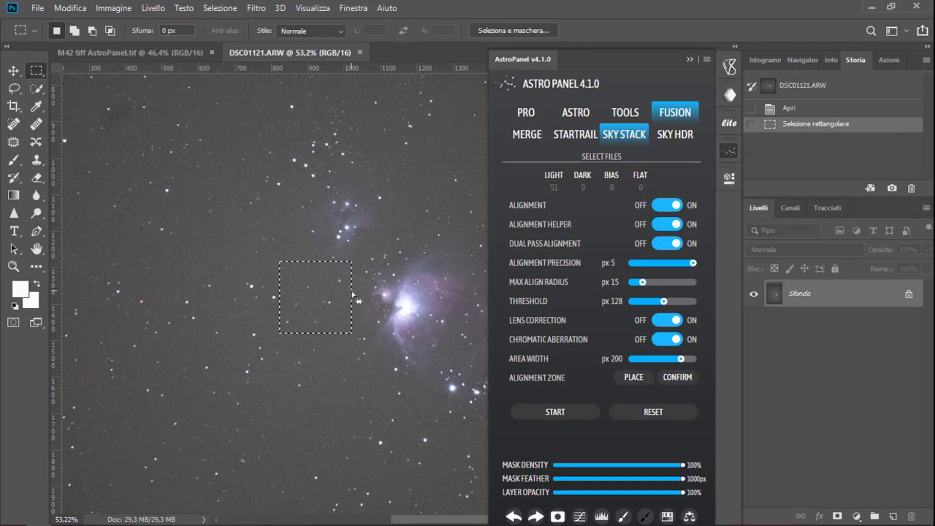
left_click_drag(349, 288, 388, 214)
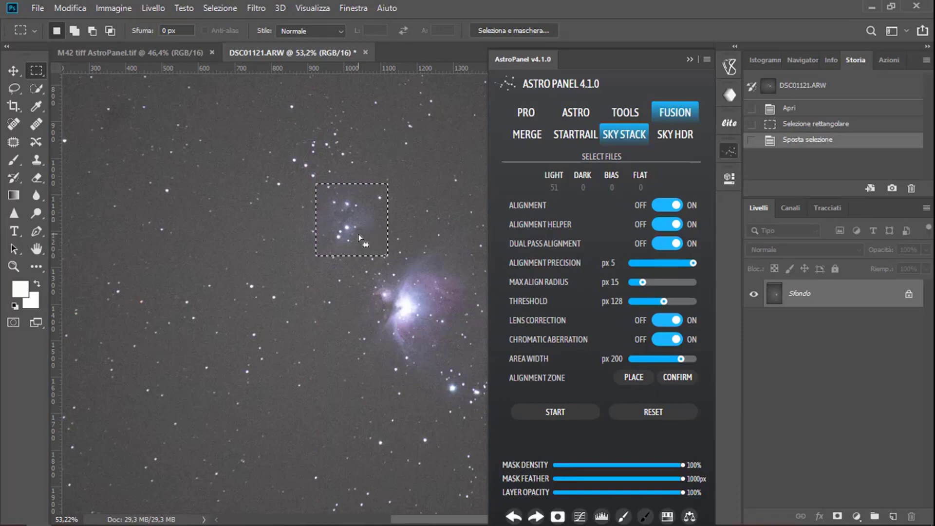
Step: Preview a threshold adjustment of 151 on the alignment zone to isolate its stars, without applying it
left_click(116, 7)
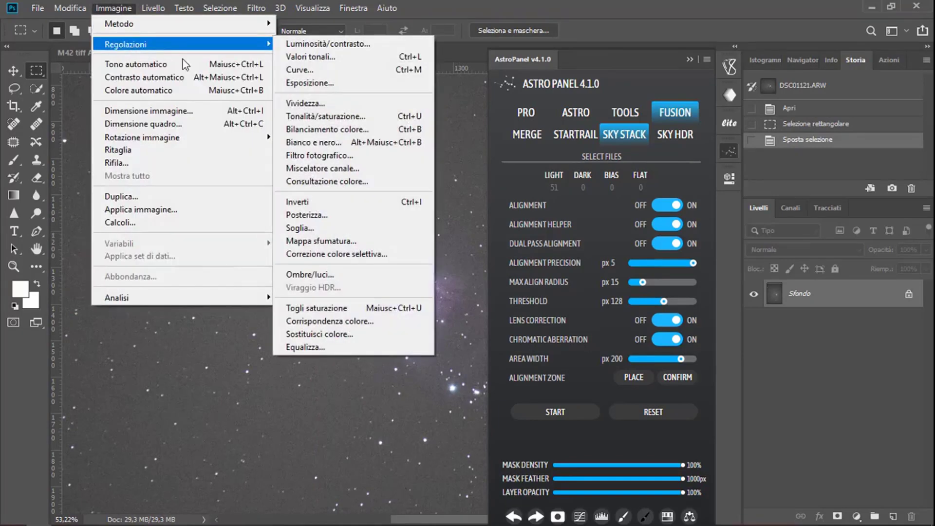
left_click(354, 229)
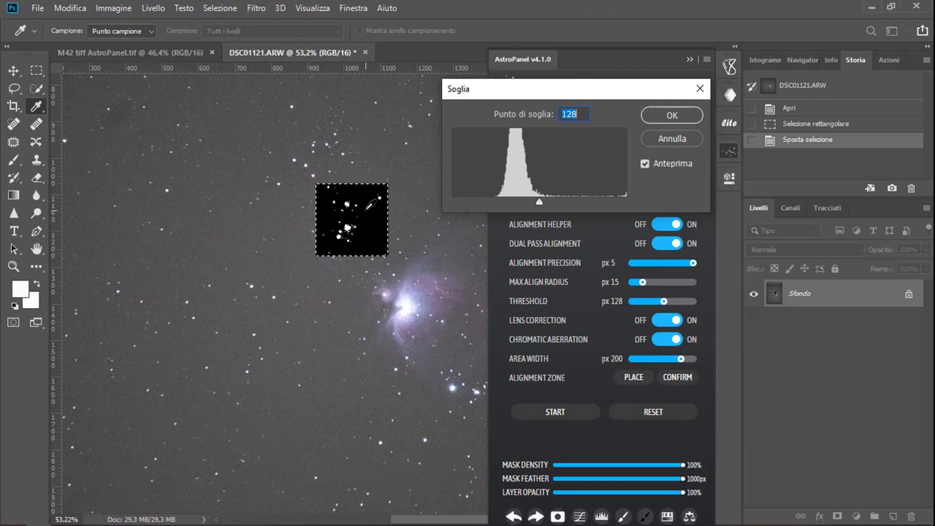
left_click_drag(539, 201, 555, 202)
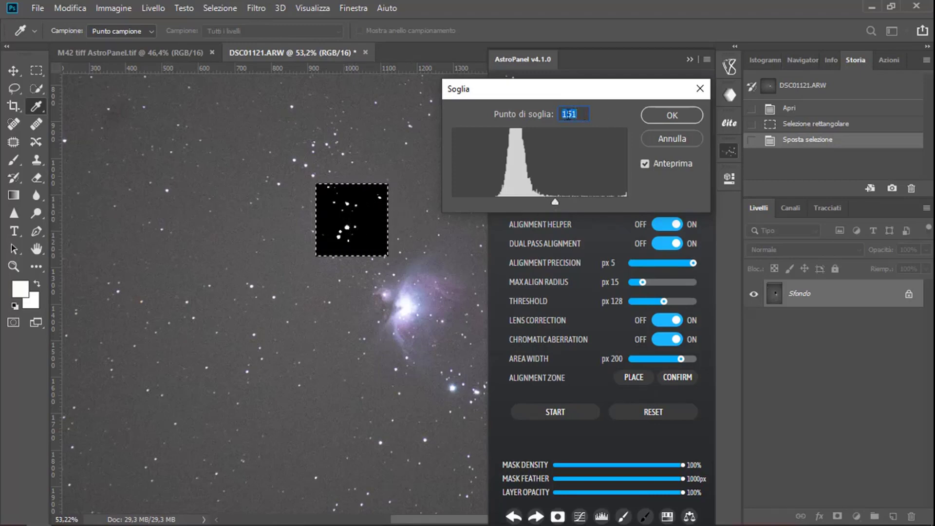
left_click(669, 139)
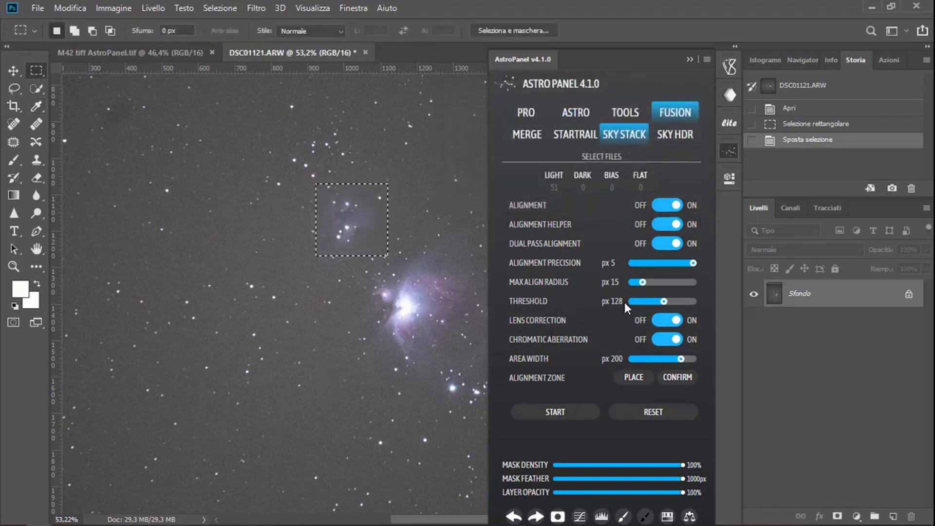
Step: Set the Sky Stack threshold to 151 px and confirm the alignment zone
left_click_drag(664, 301, 669, 304)
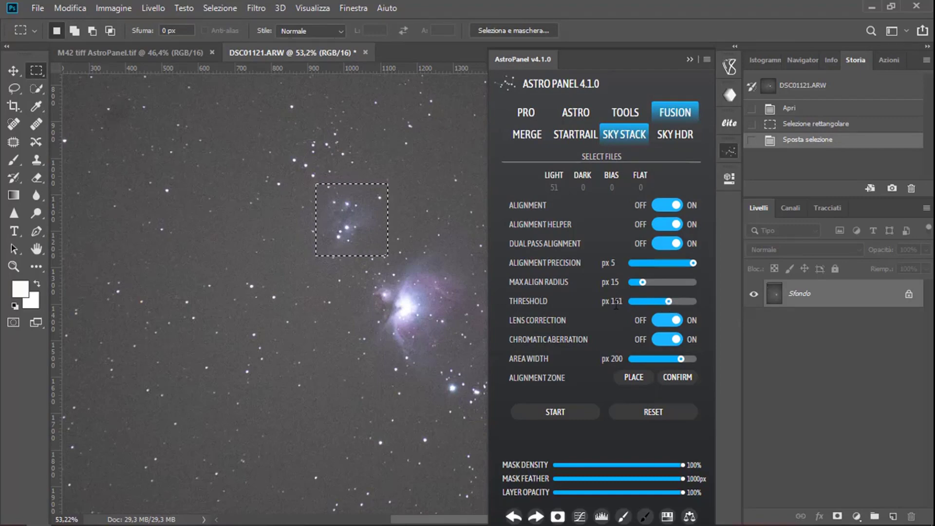
left_click(682, 379)
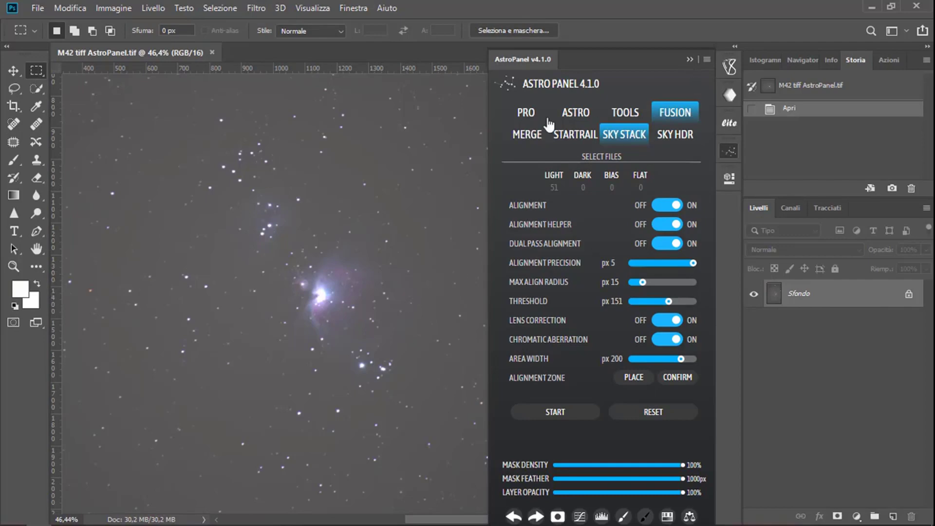
Step: Reset the Sky Stack parameters
left_click(658, 415)
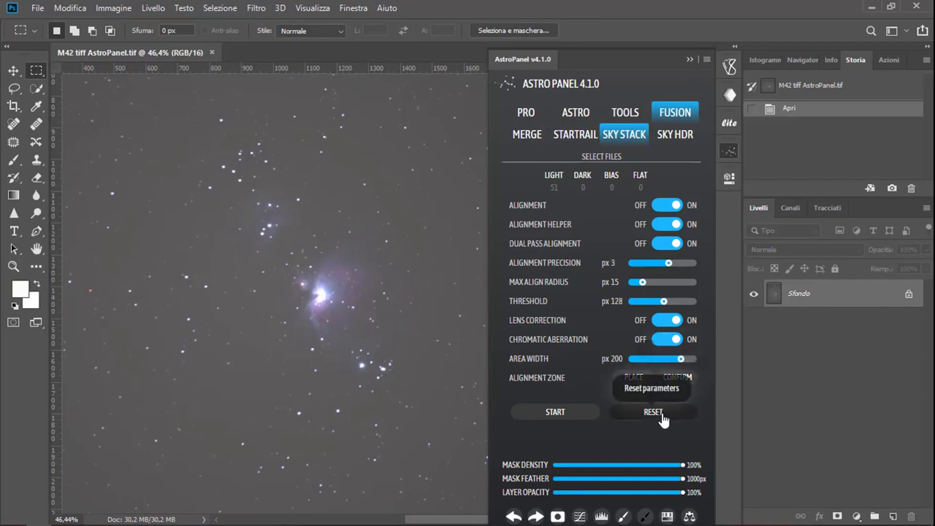
Step: Apply the Astro first-step RC color reset to the M42 image, comparing before and after with undo and redo
left_click(531, 113)
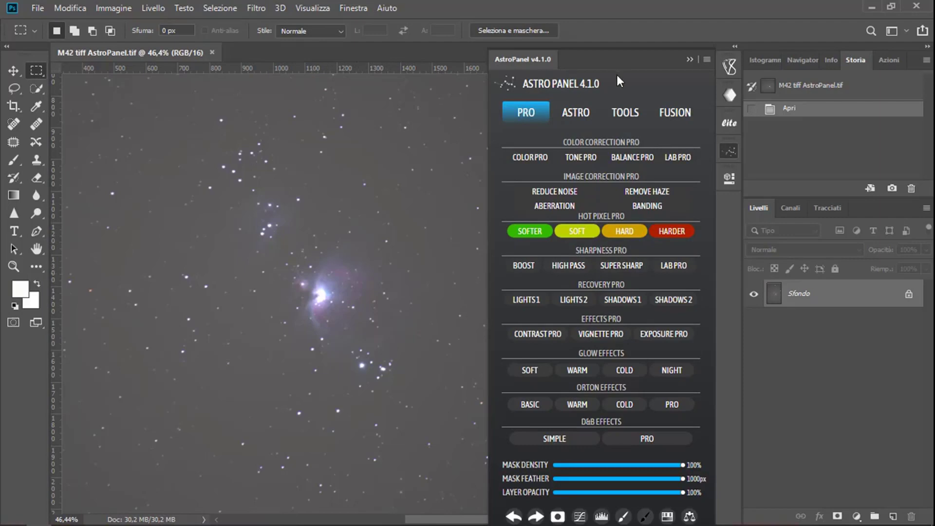
left_click(576, 118)
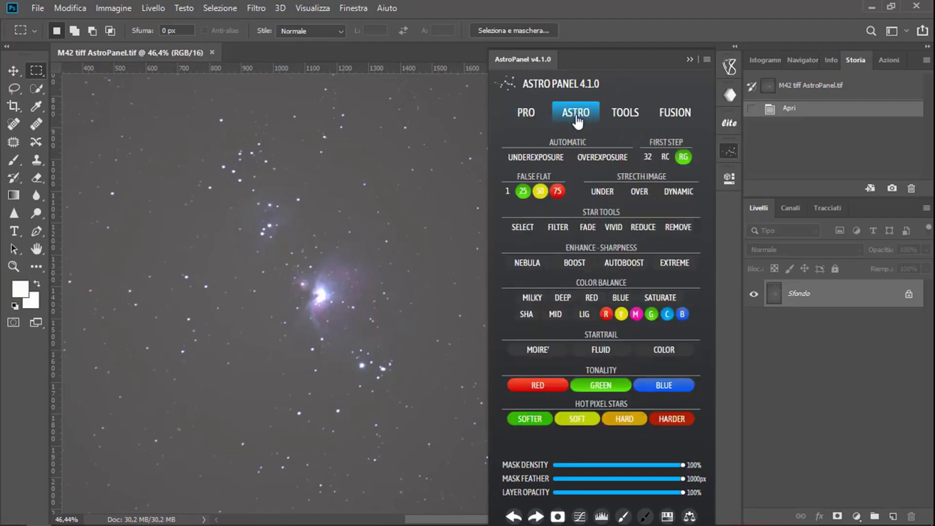
left_click(665, 157)
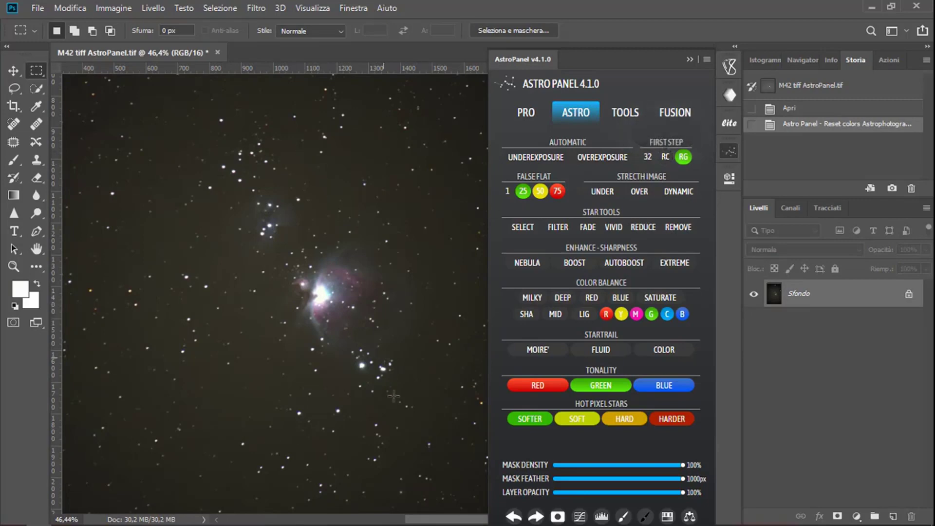
left_click(512, 517)
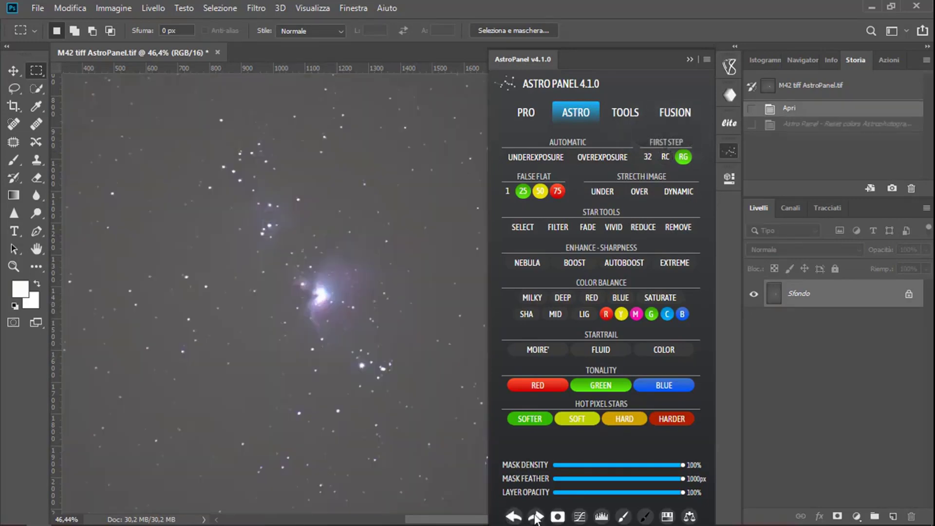
left_click(536, 517)
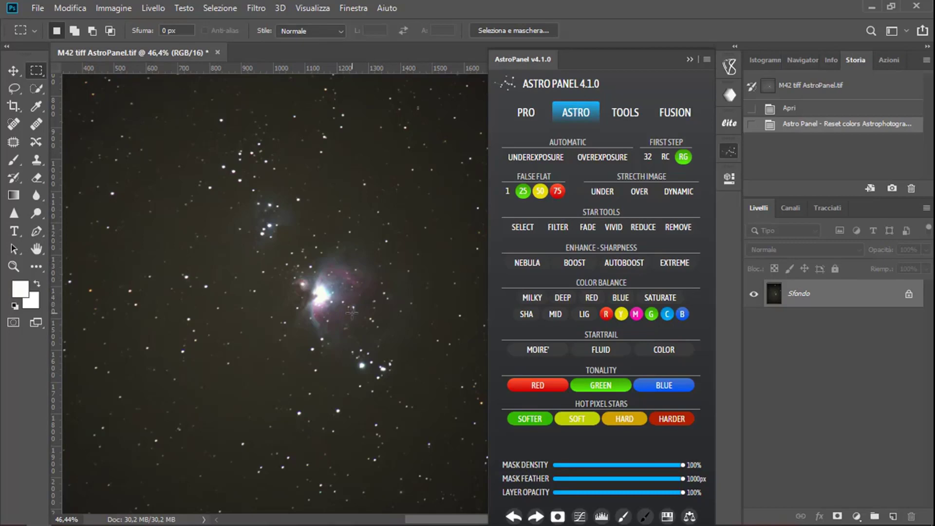
scroll(351, 313, "up", 1)
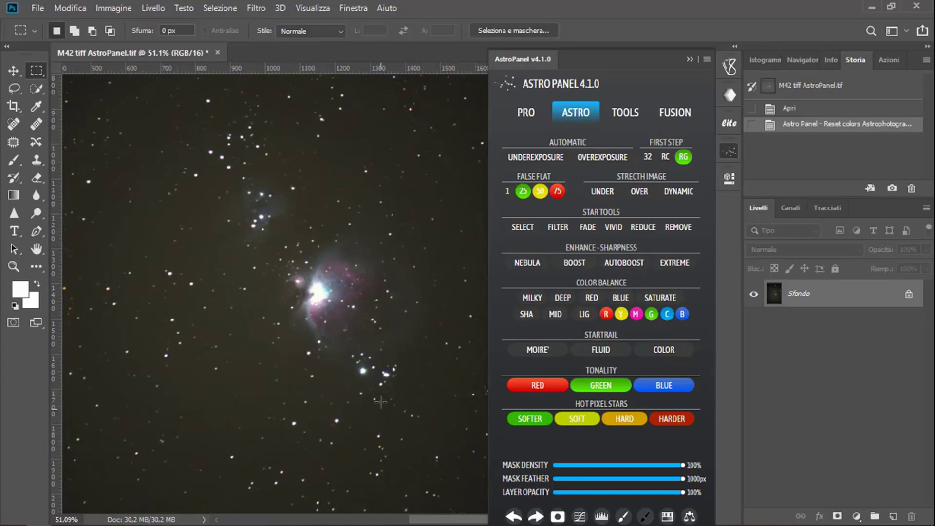
Step: Apply the Astro RG green removal and lower the resulting layer's opacity to 28%
left_click(685, 156)
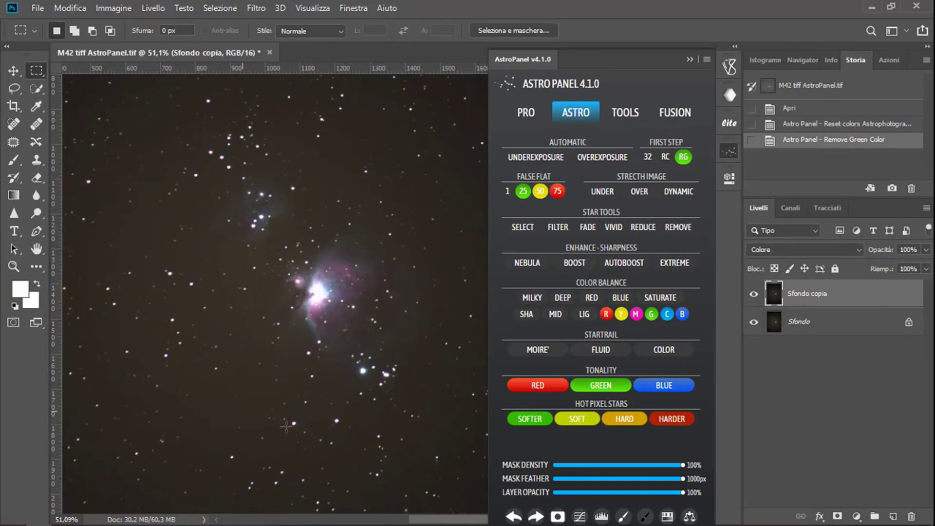
left_click_drag(890, 254, 841, 258)
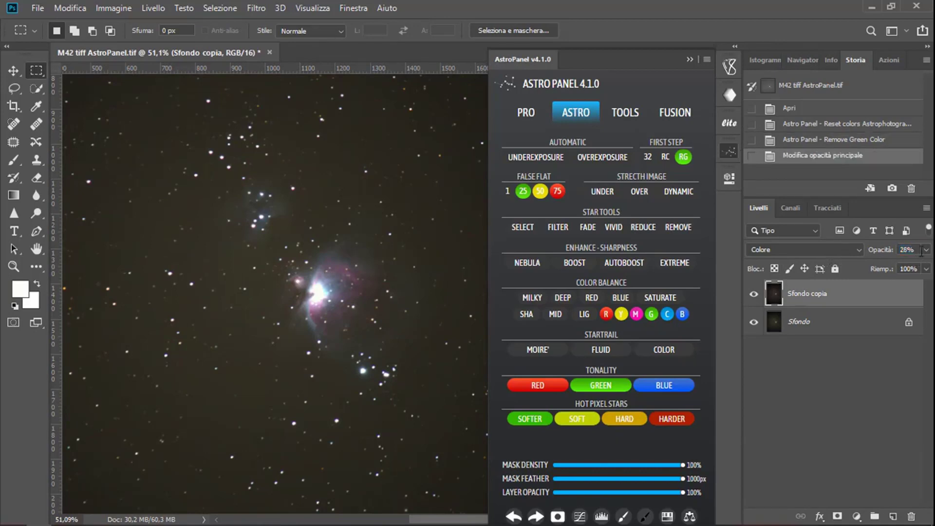
Step: Flatten the green-removal layer and the background into a single layer
right_click(814, 330)
left_click(837, 458)
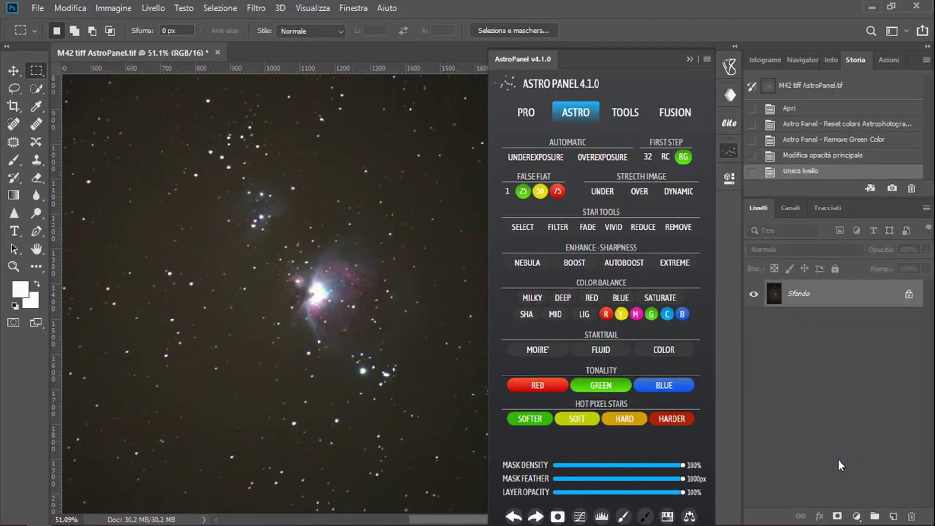
scroll(251, 336, "down", 1)
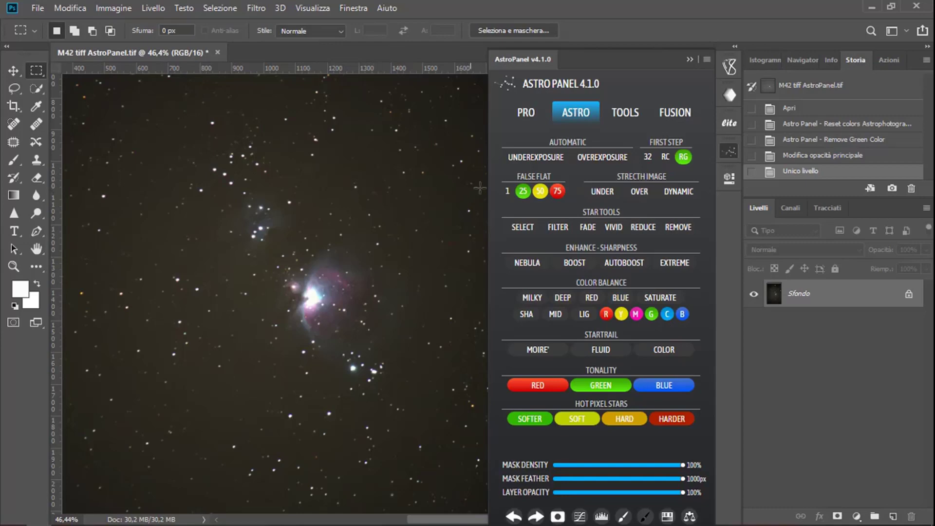
Step: Generate the false flat from the M42 image with step 1 and apply it at strength 50
left_click(508, 193)
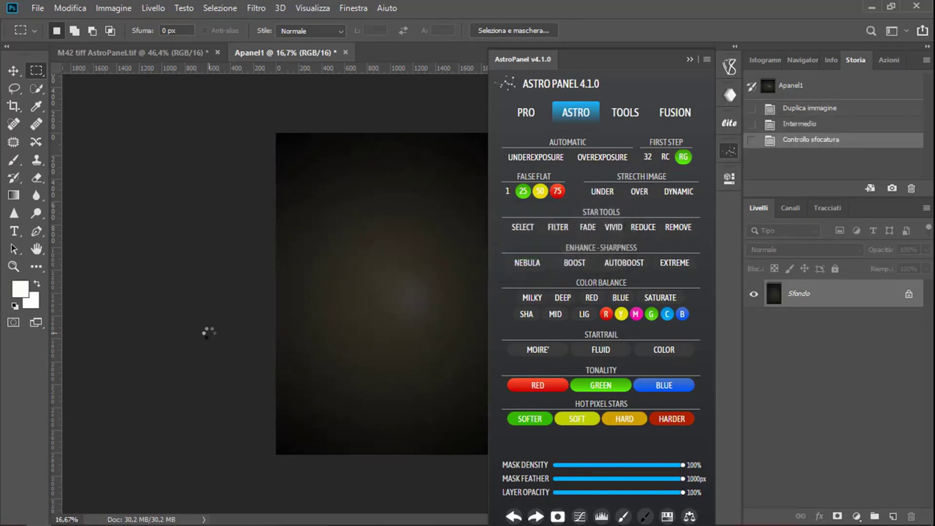
scroll(426, 288, "up", 2)
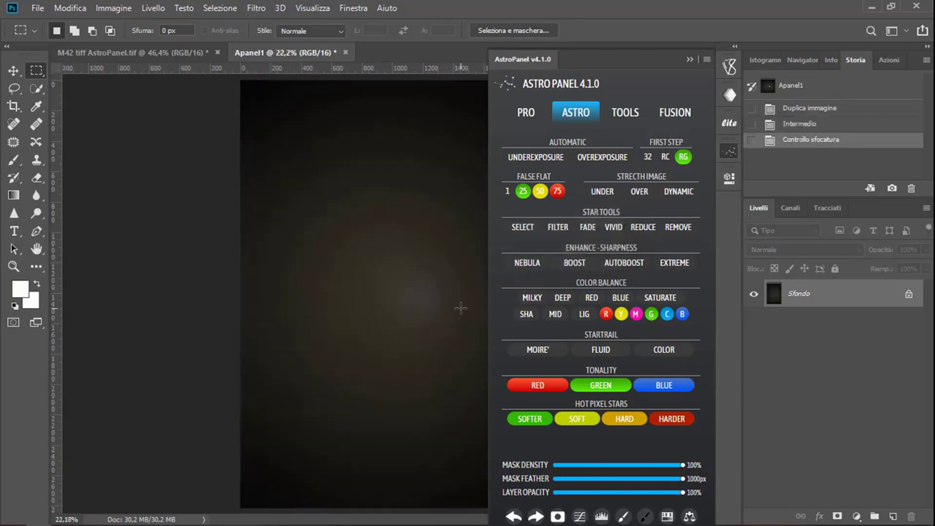
scroll(435, 269, "up", 1)
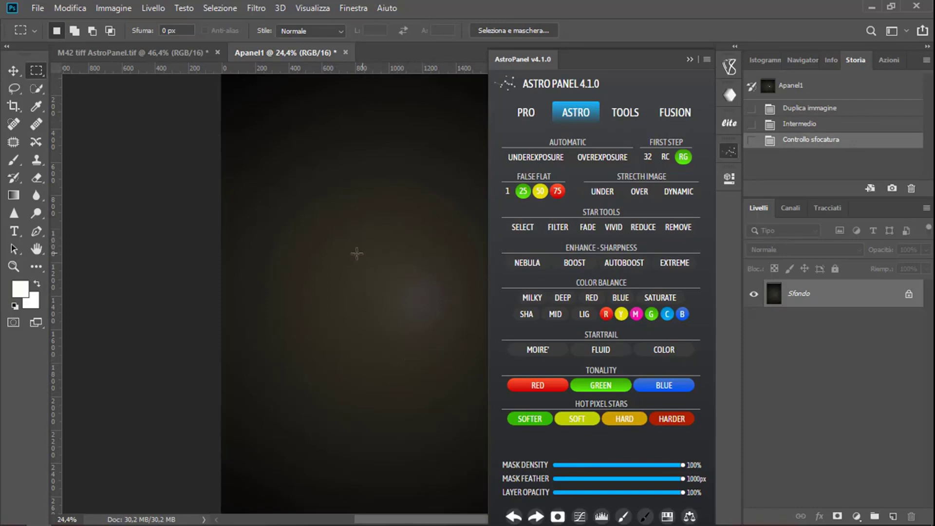
left_click(541, 194)
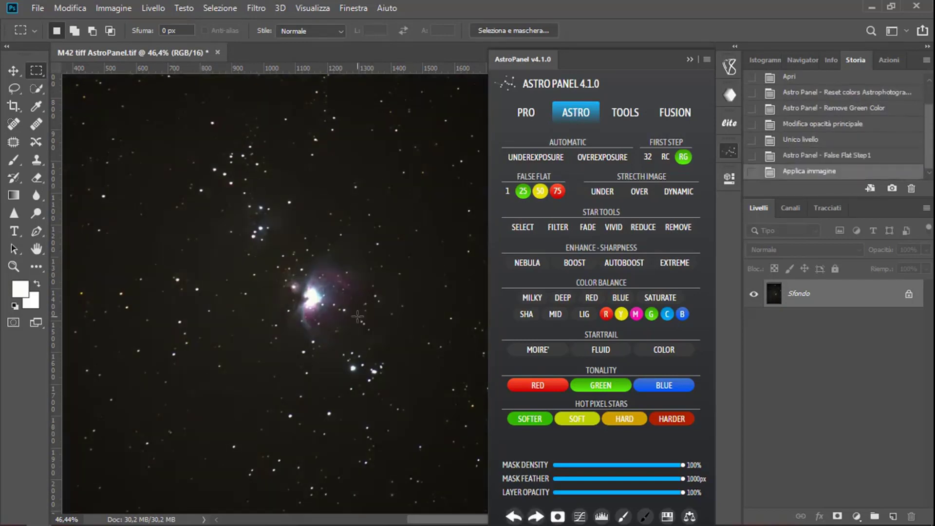
scroll(350, 343, "up", 1)
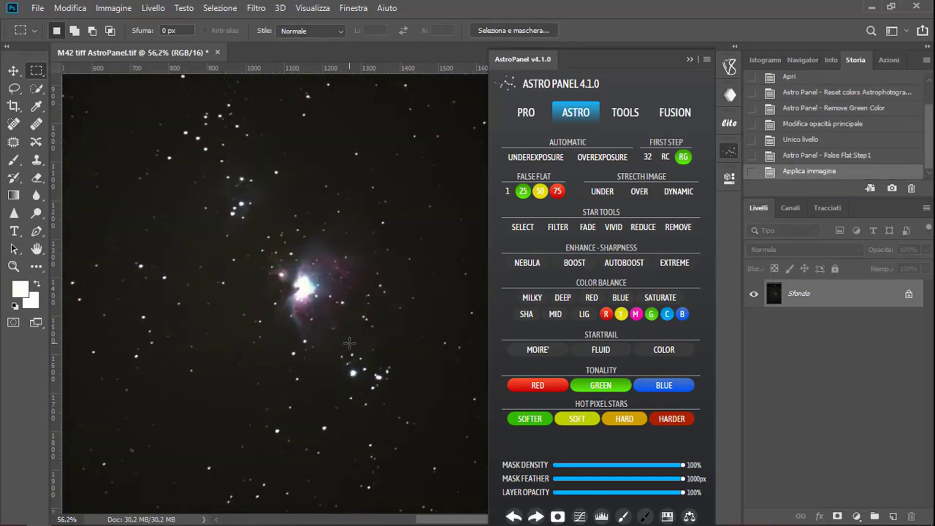
Step: Apply the Dynamic stretch to the image and toggle its layer group's visibility to compare before and after
left_click(682, 193)
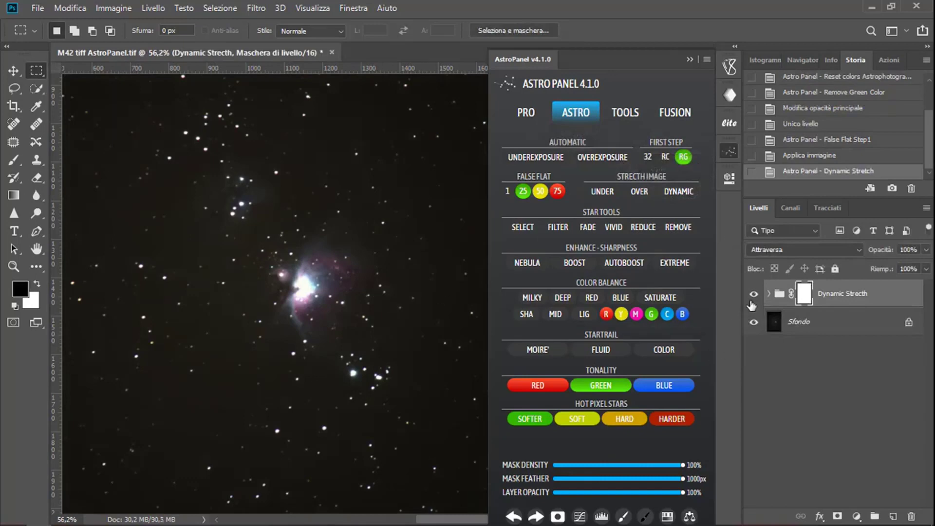
left_click(753, 296)
left_click(753, 297)
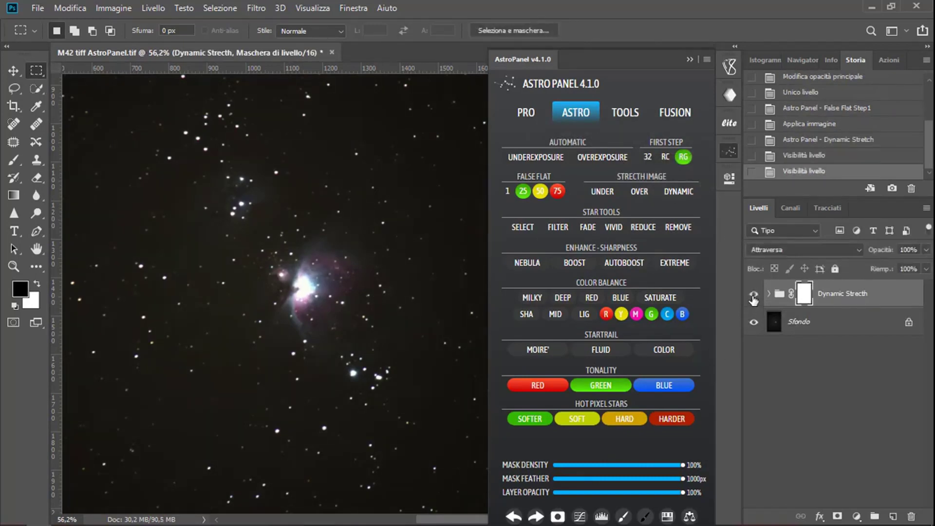
left_click(753, 296)
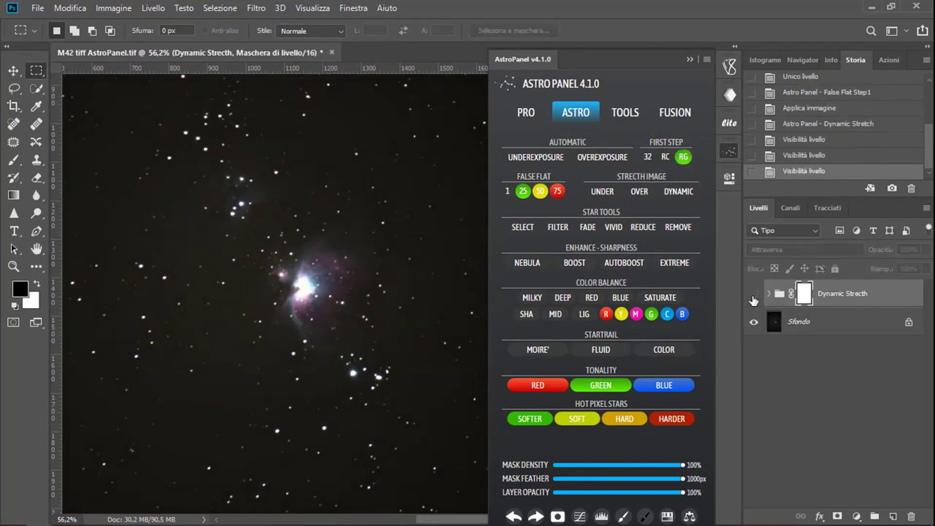
left_click(753, 296)
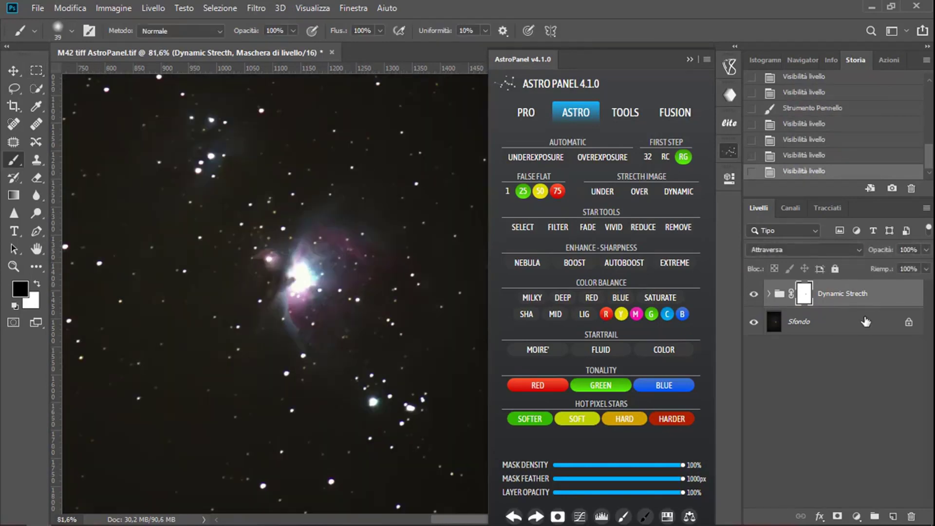
Step: Flatten the Dynamic stretch group and the background into a single layer
right_click(866, 321)
left_click(841, 445)
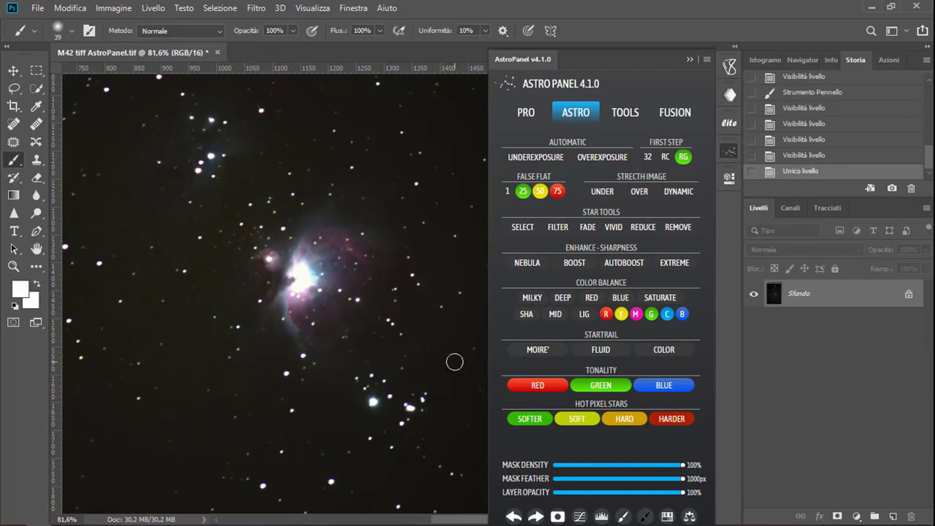
scroll(392, 327, "down", 1)
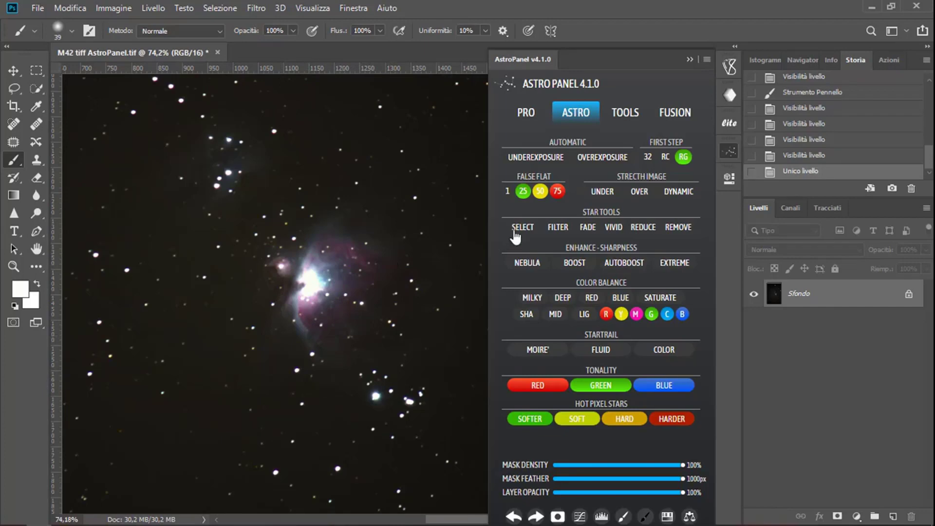
Step: Select the stars and apply the Stars Filter, toggling the filtered layer's visibility to compare before and after
left_click(540, 191)
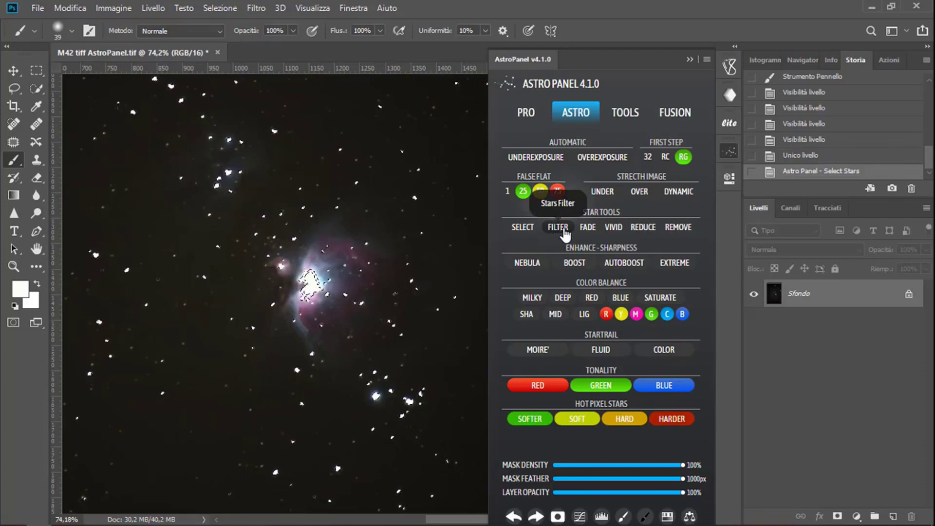
left_click(563, 230)
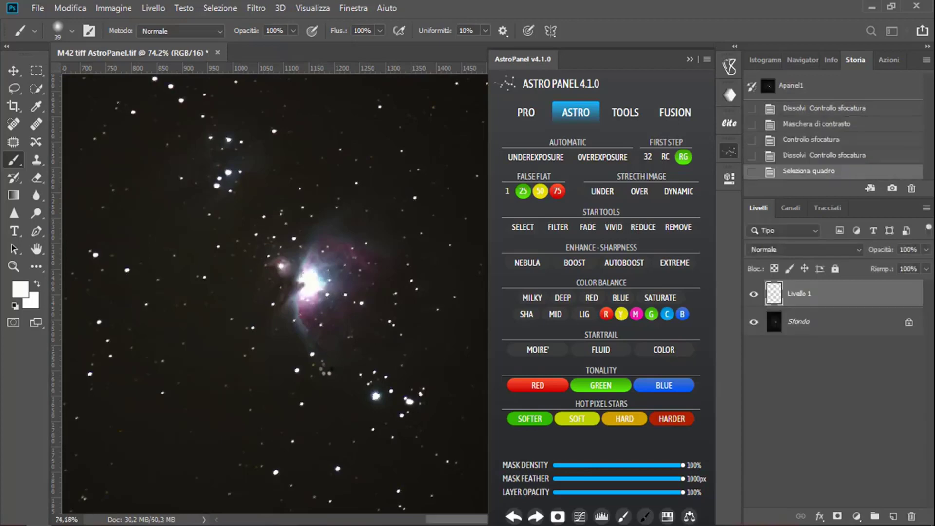
scroll(310, 376, "up", 2)
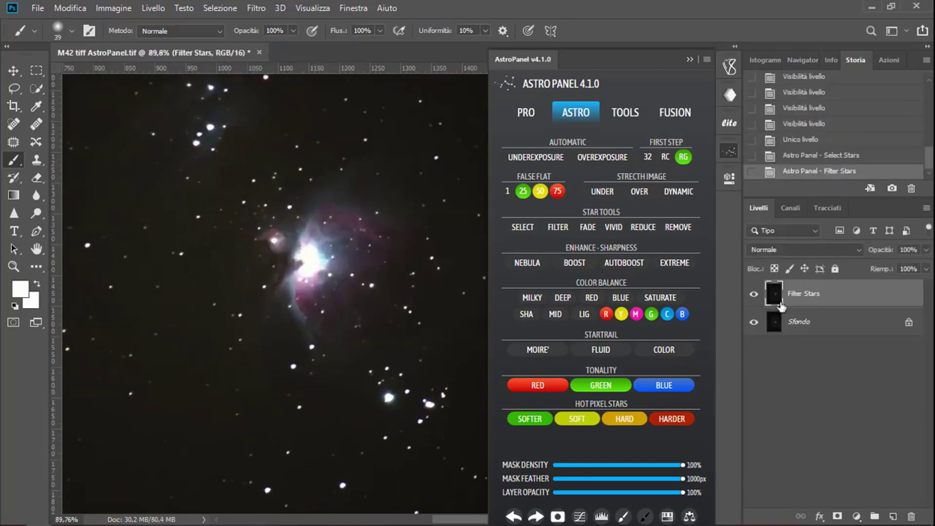
left_click(754, 296)
left_click(755, 296)
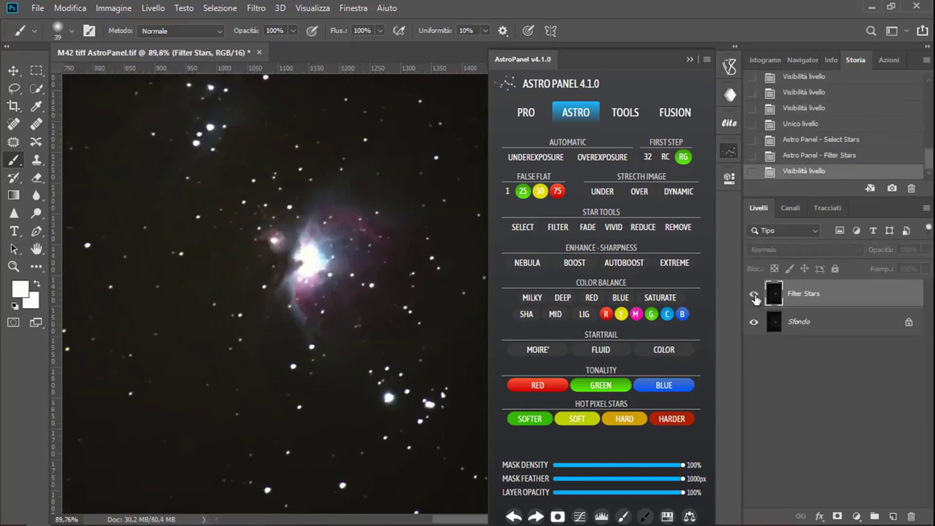
Step: Flatten the Filter Stars layer and the background into a single layer
right_click(837, 331)
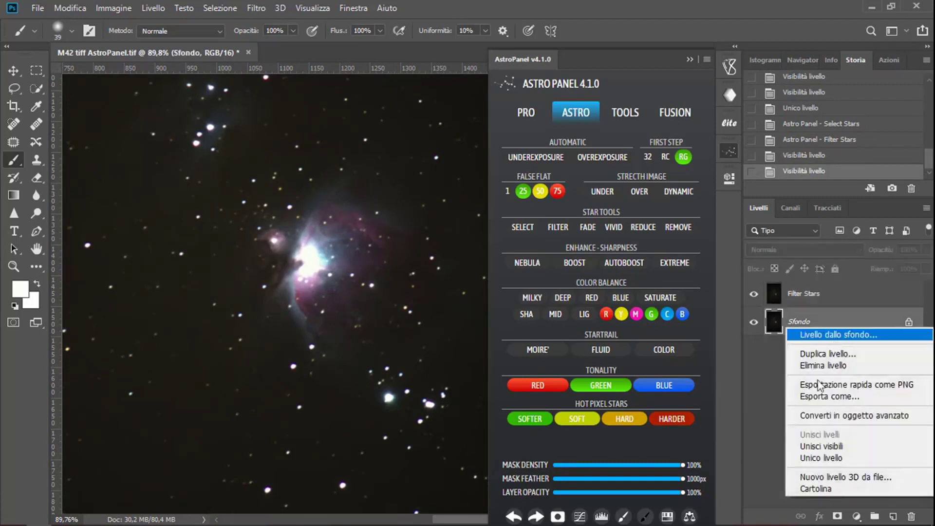
left_click(818, 459)
scroll(360, 280, "down", 2)
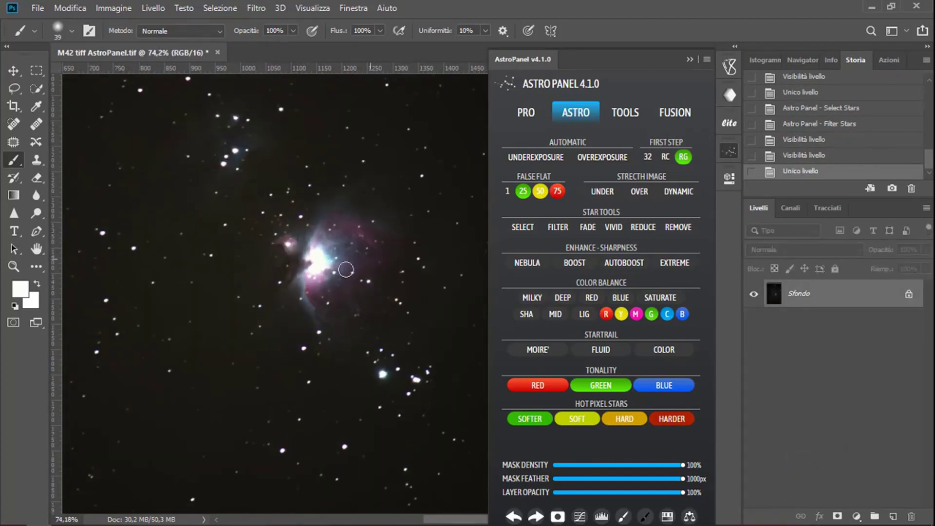
Step: Select the stars again, apply a second Stars Filter pass and flatten the result into the background
left_click(517, 232)
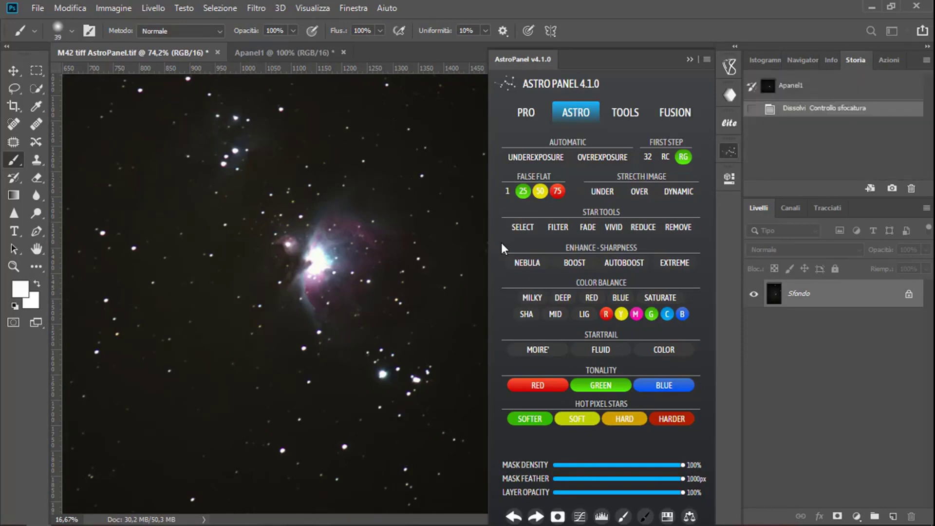
left_click(557, 230)
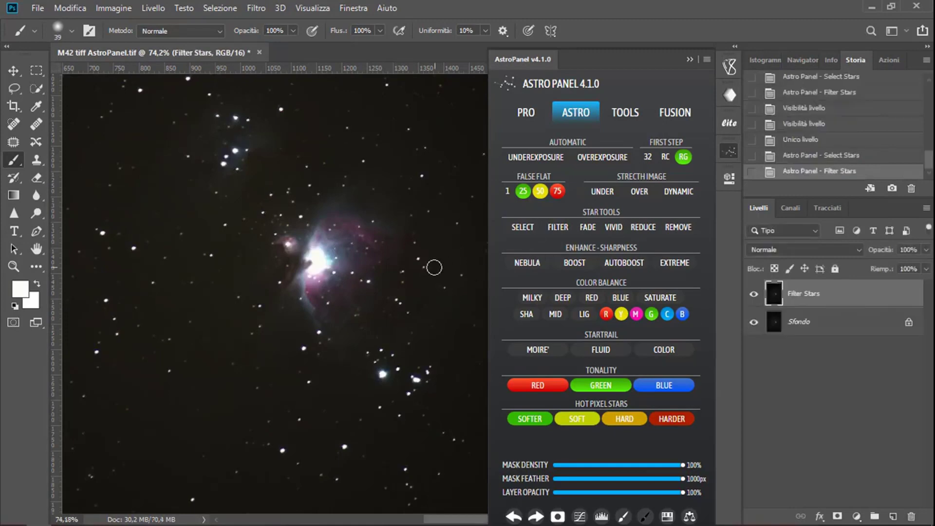
scroll(431, 269, "down", 2)
right_click(828, 317)
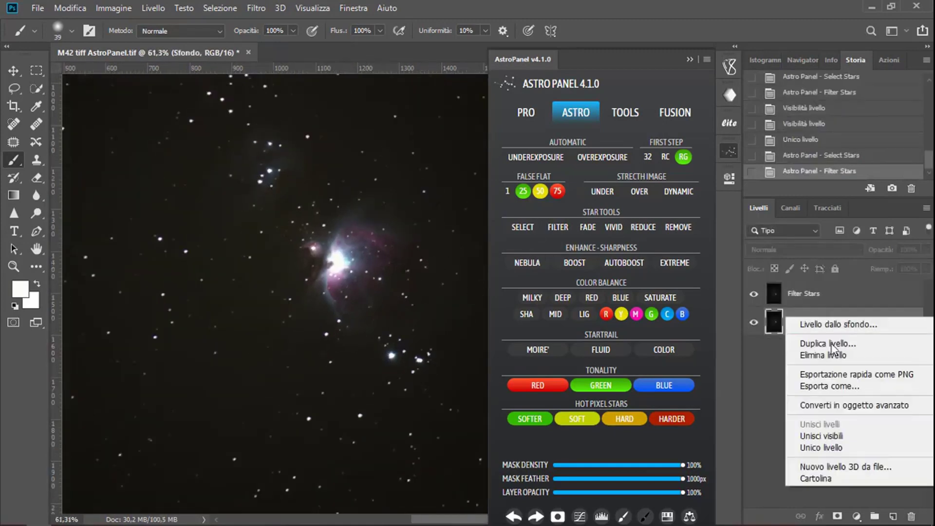
left_click(823, 448)
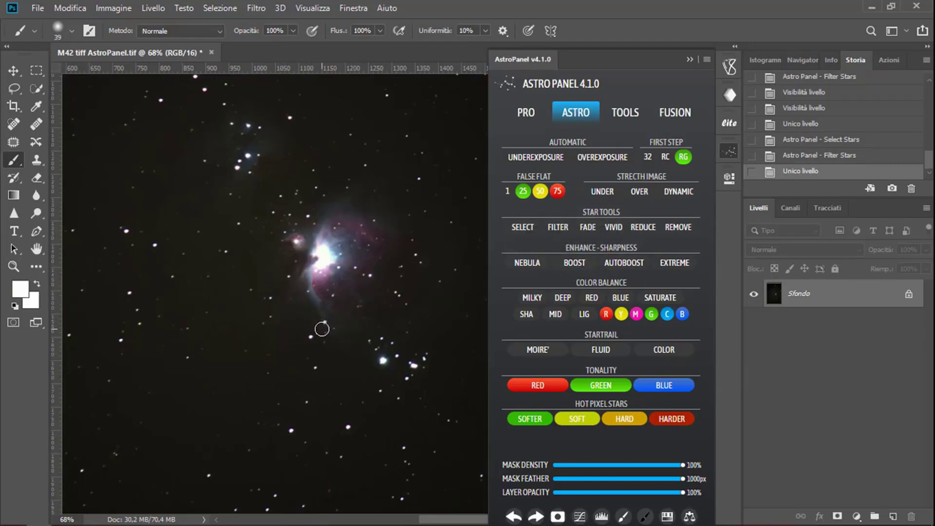
Step: Apply the Precision Boost and paint it in on its mask over the nebula and the nearby star cluster, with the brush at 70% opacity
left_click_drag(377, 305, 363, 309)
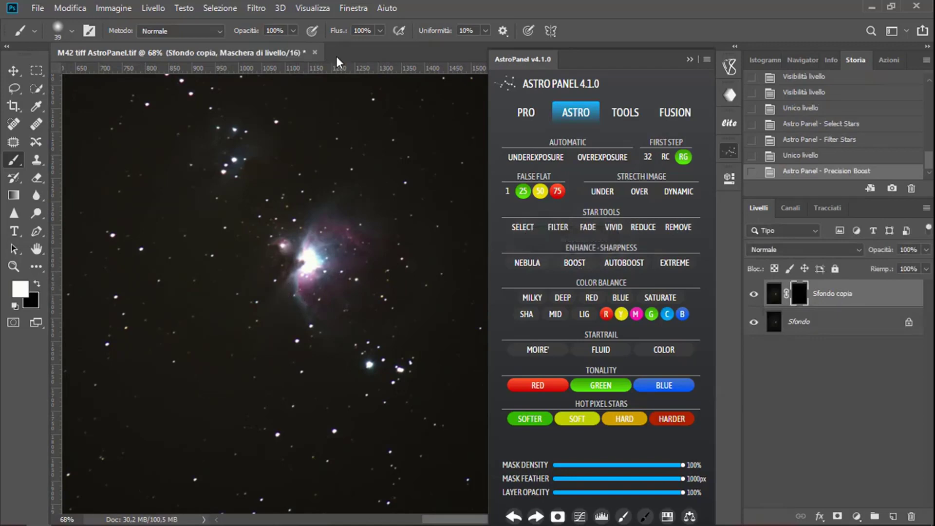
left_click_drag(257, 34, 235, 34)
mouse_move(294, 275)
left_mouse_down()
mouse_move(317, 317)
mouse_move(302, 290)
mouse_move(321, 311)
mouse_move(342, 298)
left_mouse_up()
mouse_move(329, 221)
left_mouse_down()
mouse_move(388, 243)
mouse_move(405, 237)
left_mouse_up()
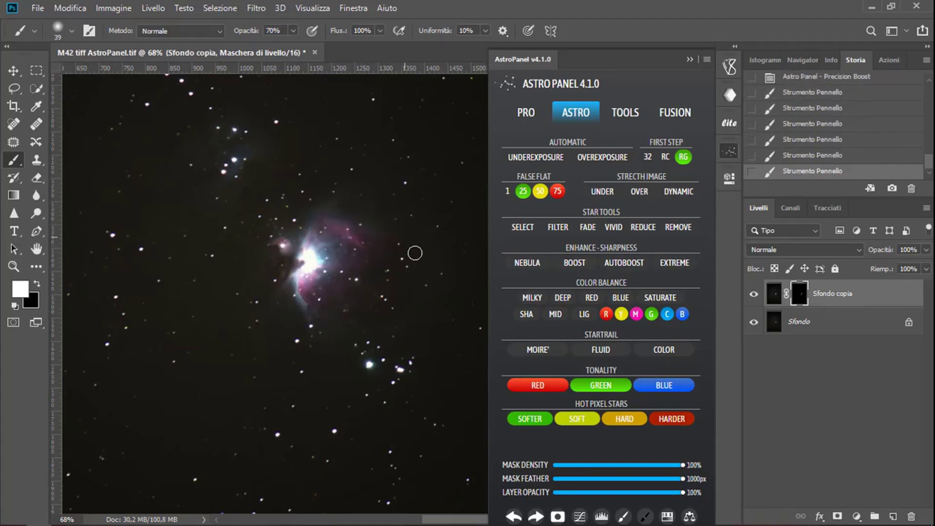
left_click_drag(410, 307, 381, 346)
mouse_move(294, 274)
left_mouse_down()
mouse_move(265, 237)
mouse_move(283, 289)
left_mouse_up()
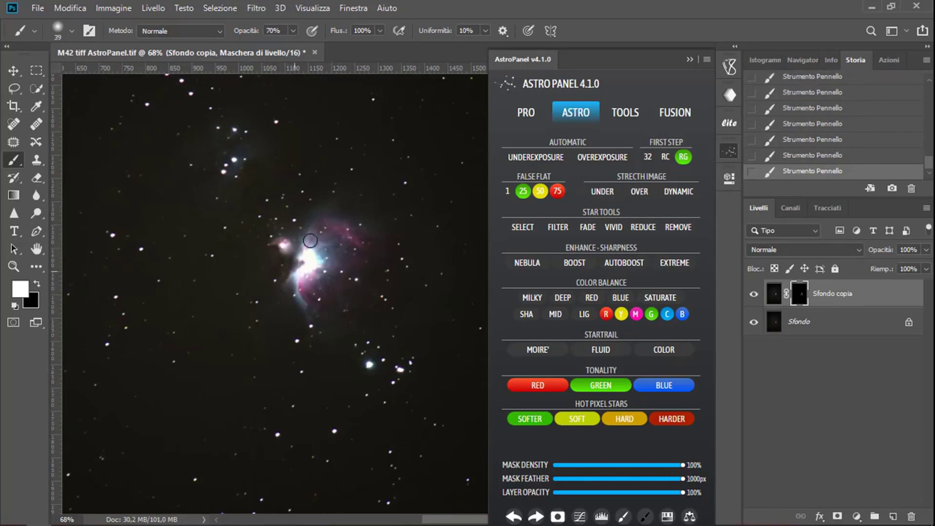
mouse_move(355, 225)
left_mouse_down()
mouse_move(348, 217)
mouse_move(350, 230)
mouse_move(401, 249)
left_mouse_up()
mouse_move(252, 157)
left_mouse_down()
mouse_move(240, 142)
mouse_move(229, 159)
mouse_move(192, 167)
mouse_move(216, 146)
left_mouse_up()
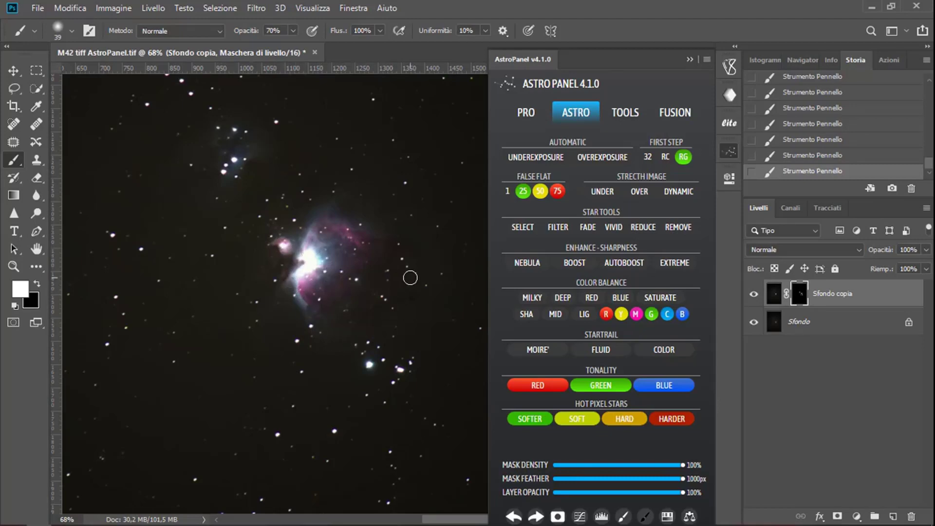
Step: Toggle the boosted layer's visibility to compare before and after, and flatten it into the background
left_click(754, 297)
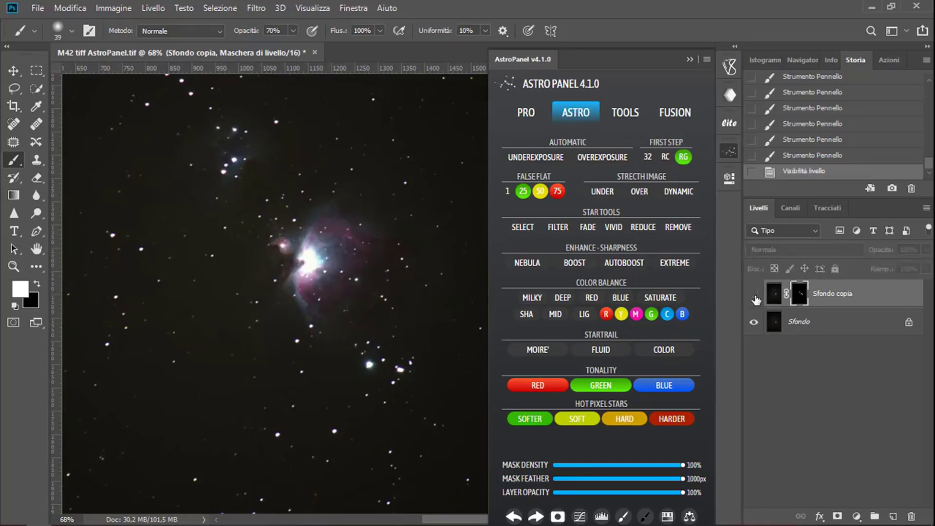
left_click(754, 297)
left_click(754, 297)
triple_click(755, 298)
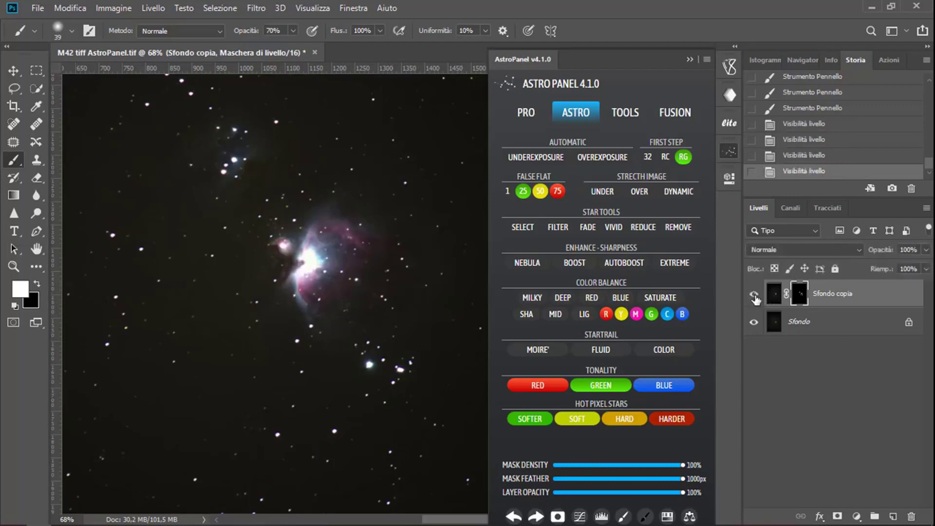
right_click(823, 323)
left_click(841, 454)
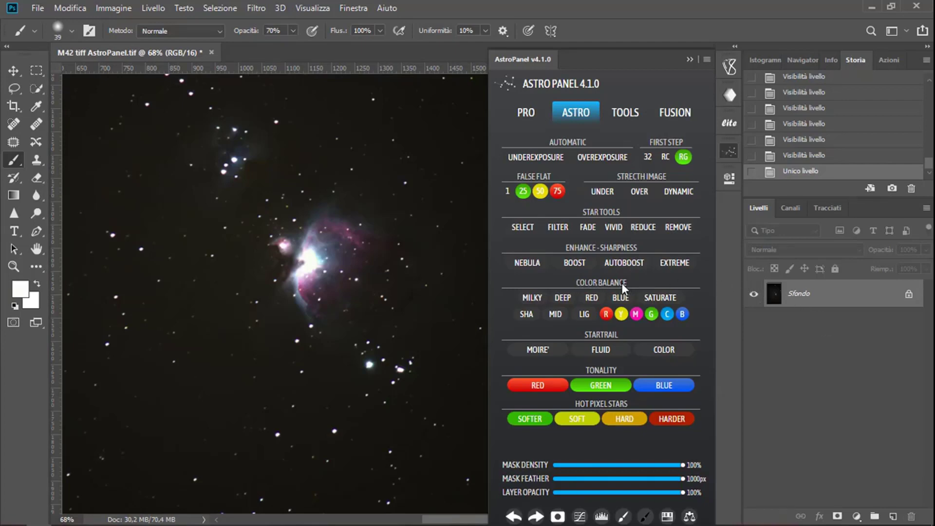
Step: Apply the Selective Color Deep Sky color balance to the flattened image
left_click_drag(366, 219, 350, 239)
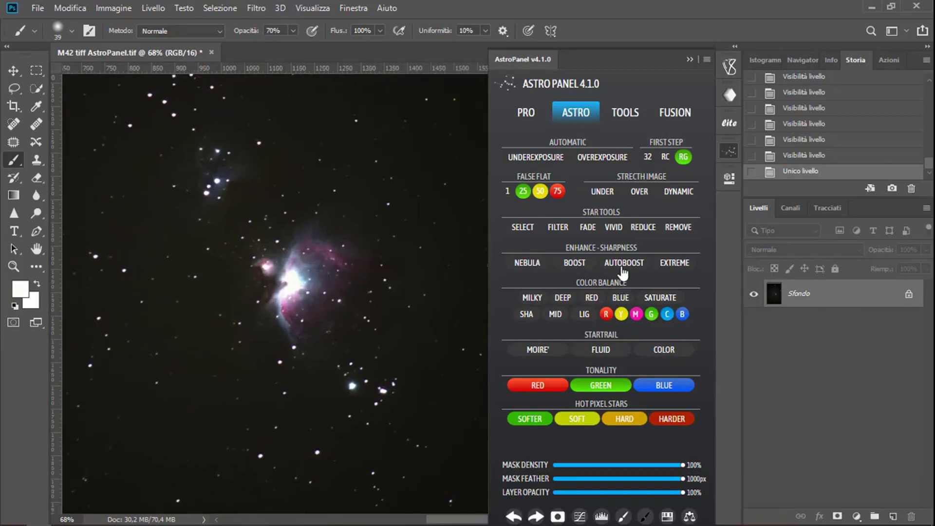
left_click(563, 298)
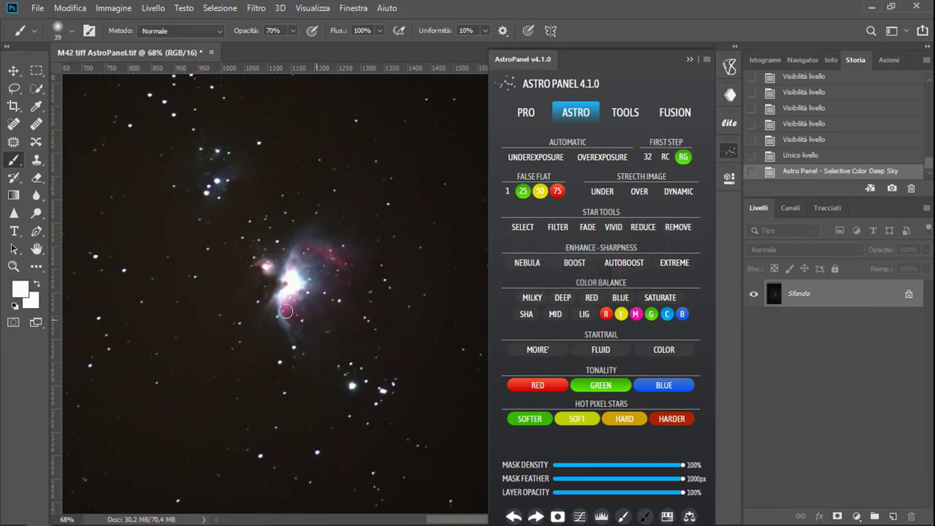
scroll(280, 307, "down", 1)
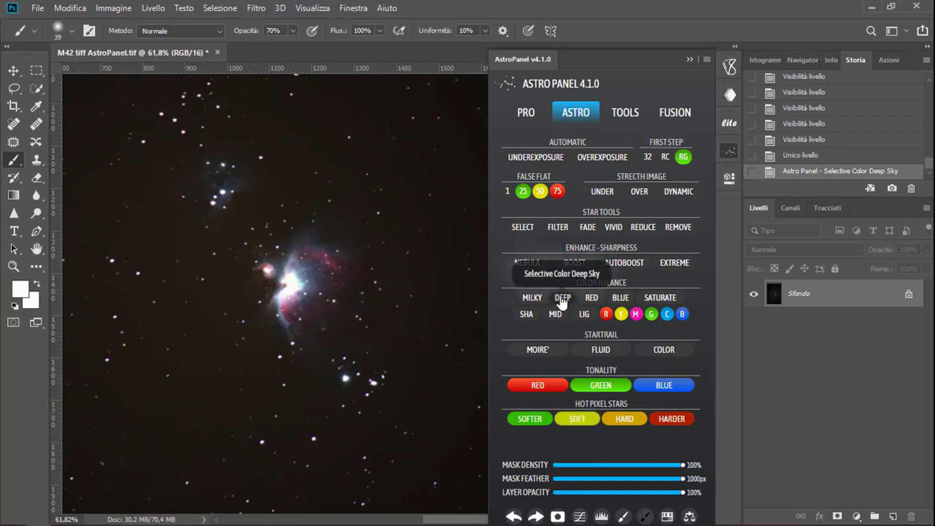
Step: Add the Deep Sky red saturation layer and paint on its mask over the nebula's reddish areas
left_click(594, 299)
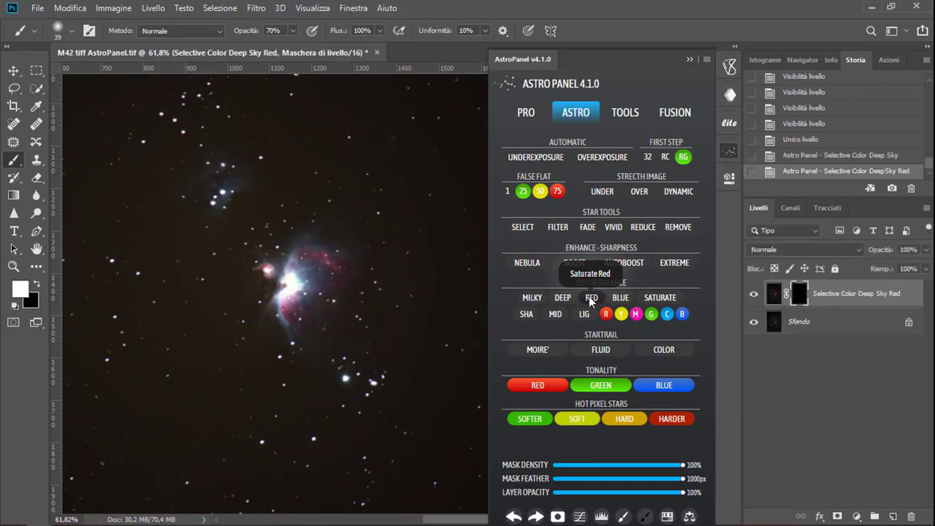
scroll(329, 269, "up", 1)
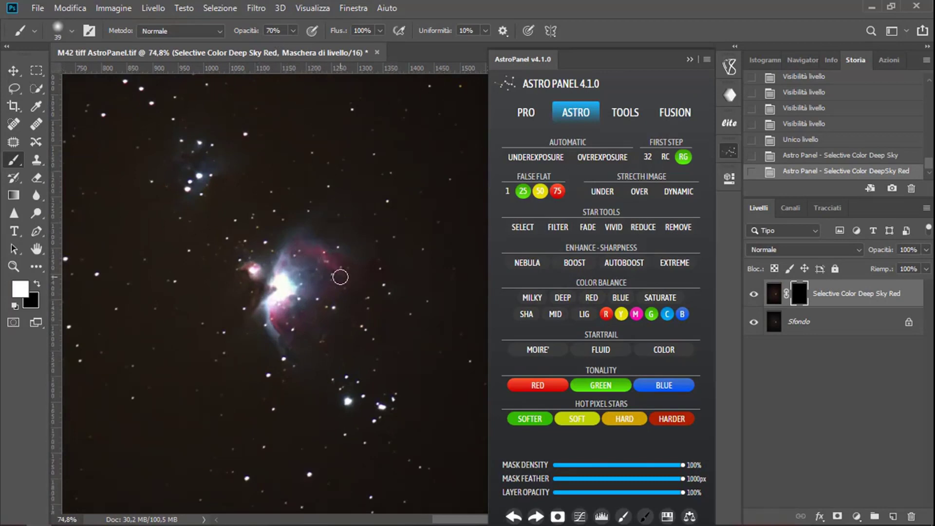
mouse_move(340, 277)
left_mouse_down()
mouse_move(299, 253)
mouse_move(374, 275)
mouse_move(324, 269)
mouse_move(318, 295)
mouse_move(385, 268)
mouse_move(378, 307)
left_mouse_up()
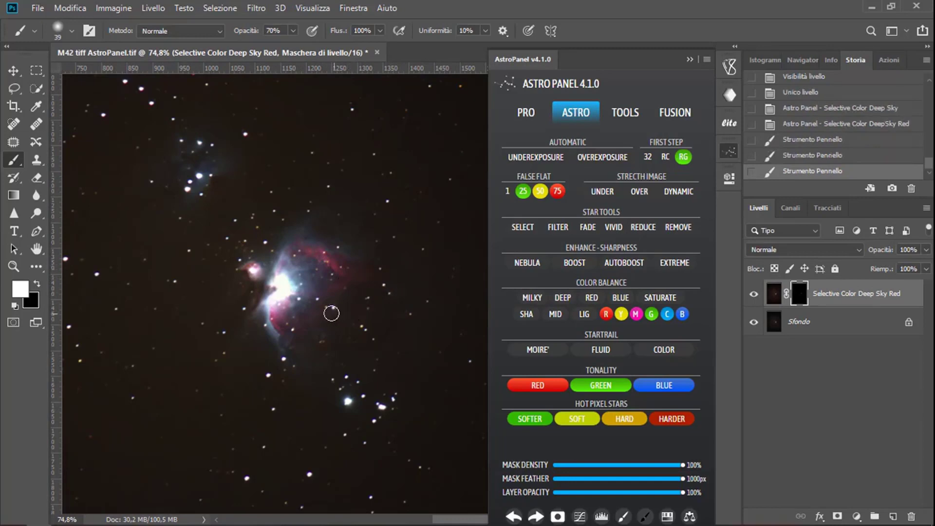
mouse_move(282, 325)
left_mouse_down()
mouse_move(274, 315)
mouse_move(336, 340)
left_mouse_up()
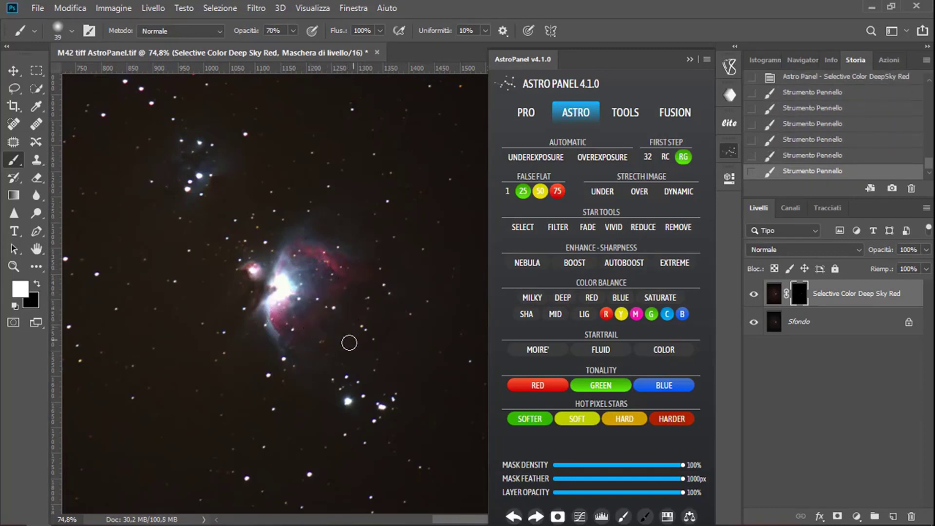
left_click_drag(251, 277, 259, 267)
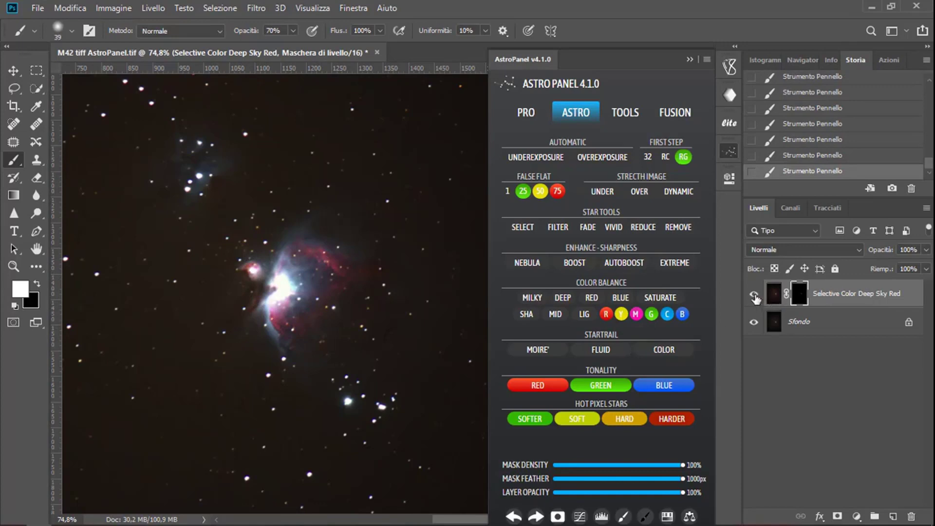
Step: Compare the red saturation layer before and after, then set its opacity to 95% and flatten the image
left_click(754, 295)
left_click(754, 295)
left_click(754, 295)
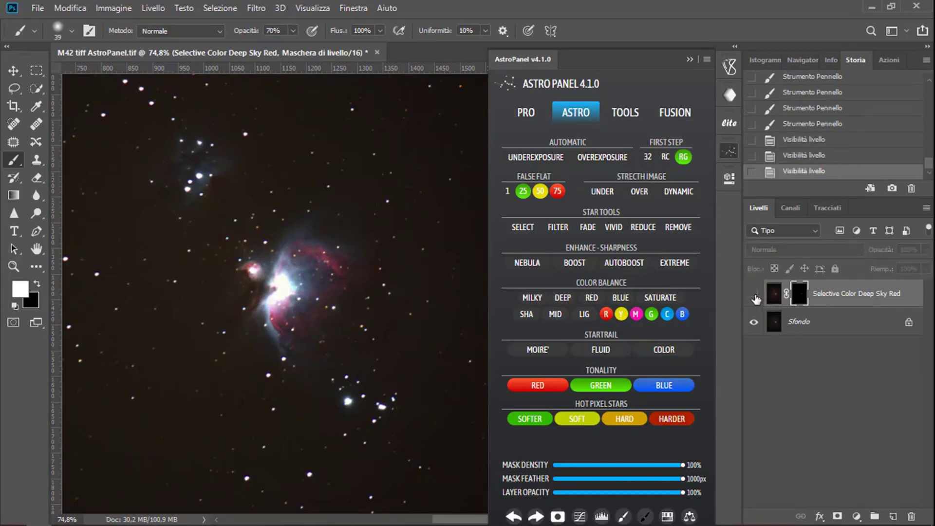
left_click(754, 296)
left_click_drag(889, 253, 885, 252)
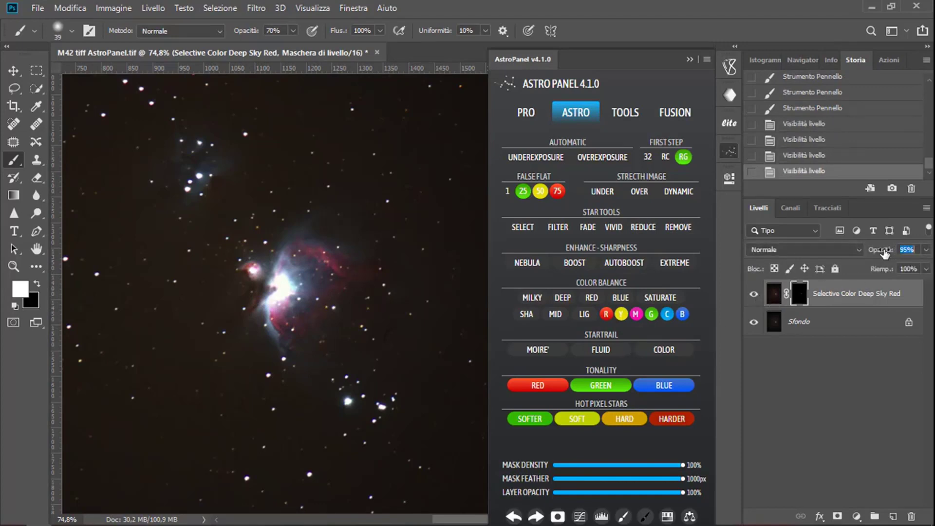
right_click(842, 322)
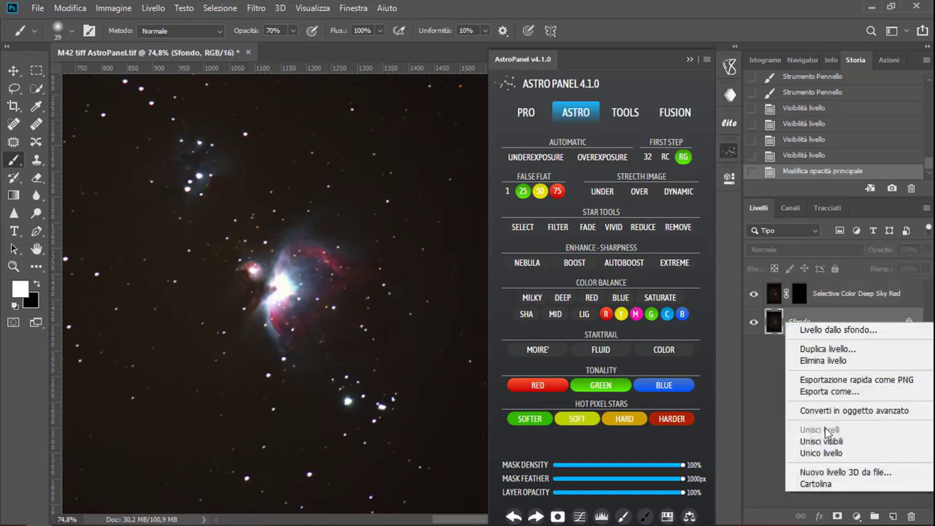
left_click(828, 449)
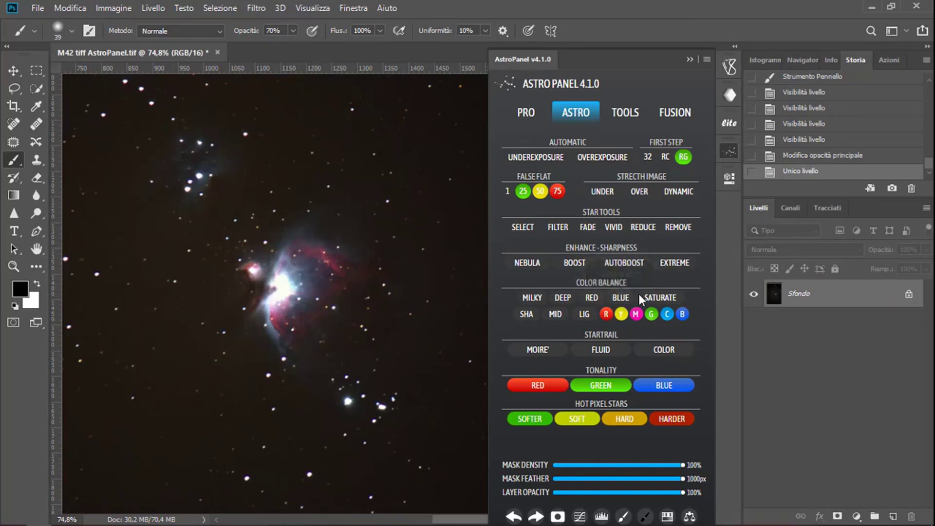
Step: Add the Deep Sky blue saturation layer and paint on its mask over the nebula's bluish areas
left_click(628, 299)
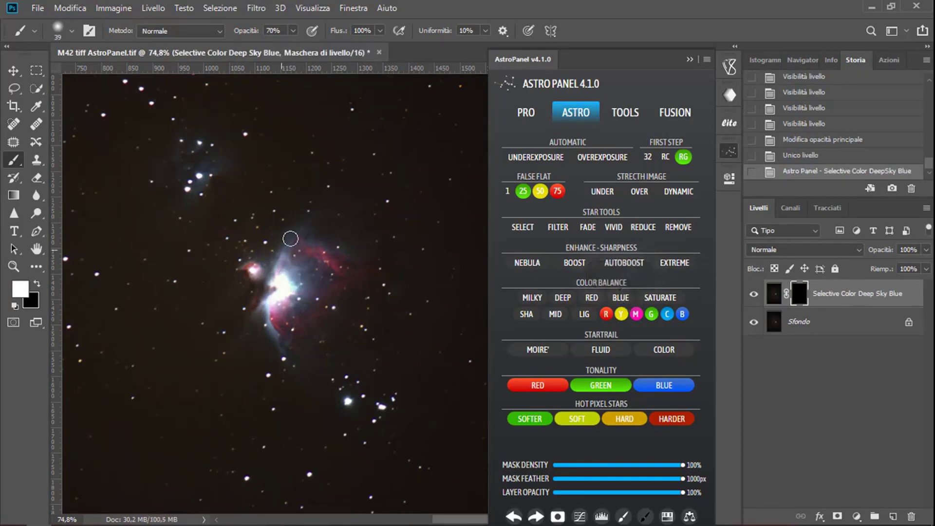
left_click_drag(307, 263, 310, 290)
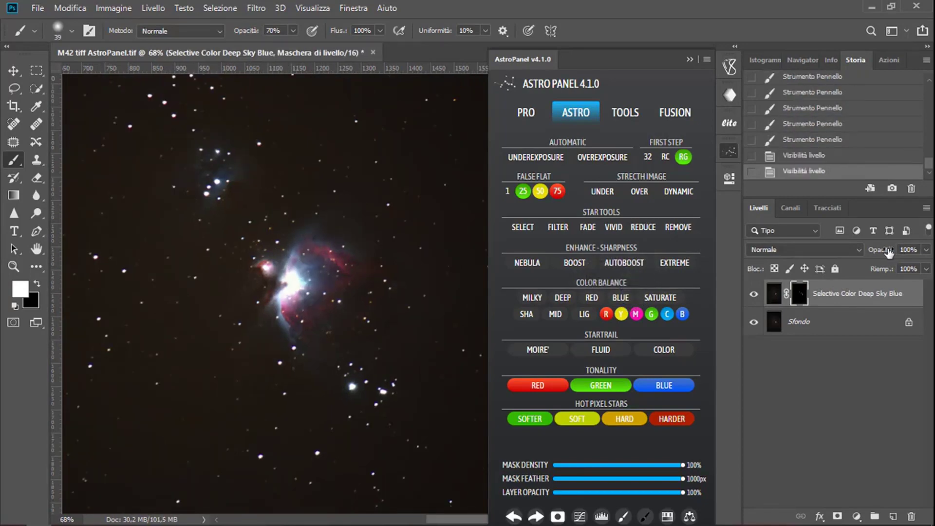
Step: Set the blue saturation layer's opacity to 92% and flatten it into the background
left_click_drag(887, 251, 882, 251)
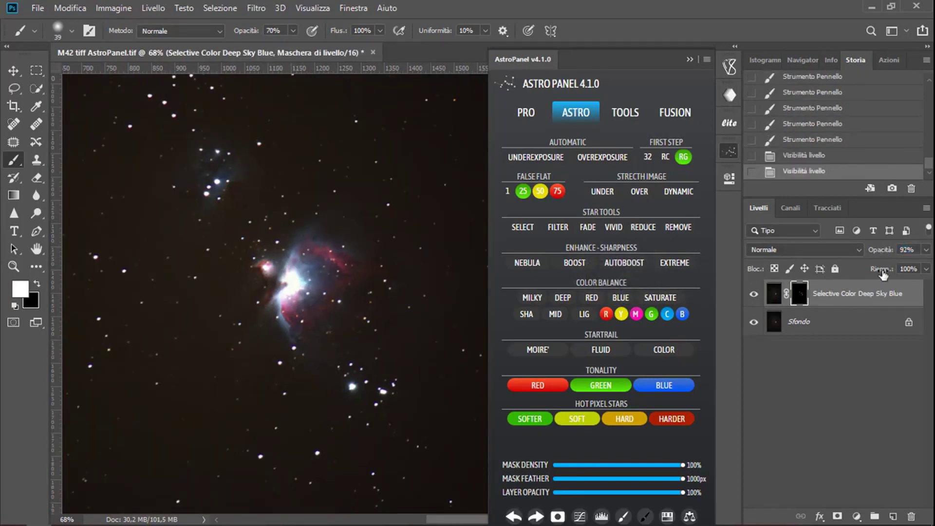
right_click(837, 320)
left_click(842, 447)
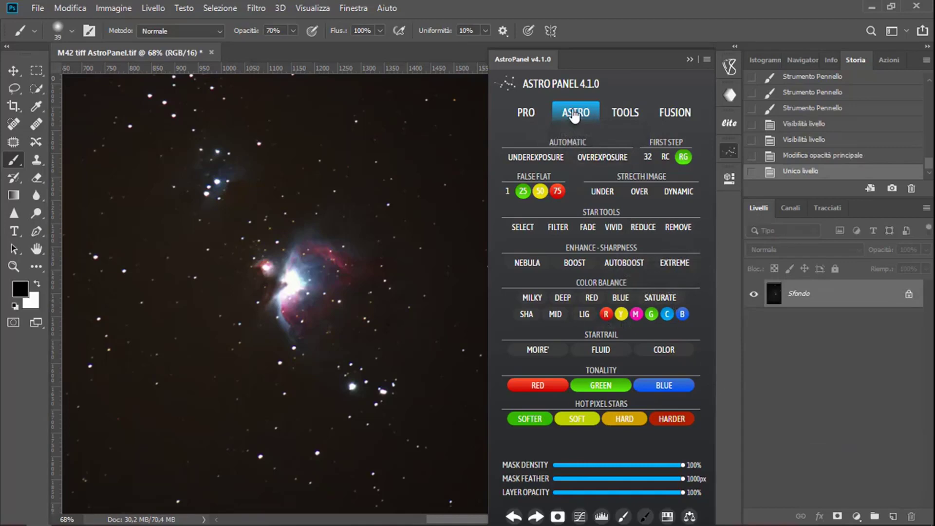
Step: Add the Balance Pro color correction layer, compare the image with and without it, and flatten the image
left_click(526, 114)
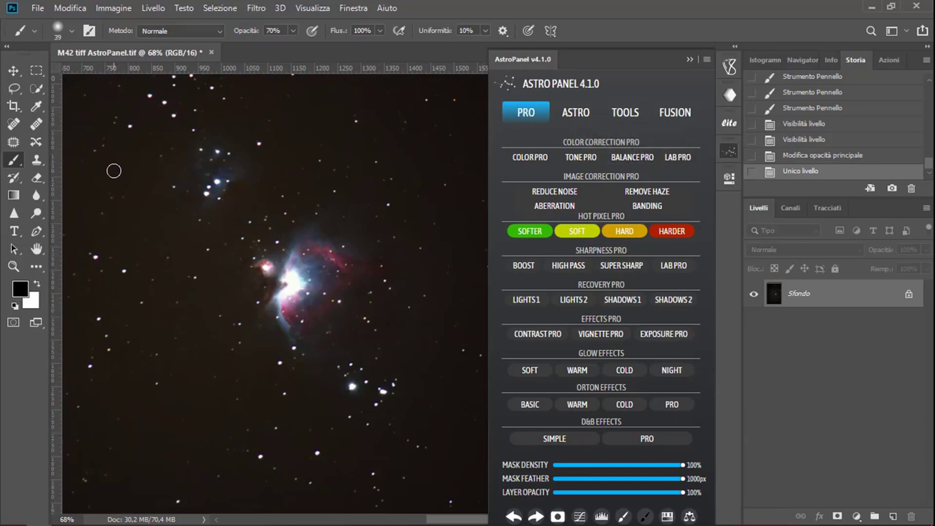
scroll(114, 171, "down", 3)
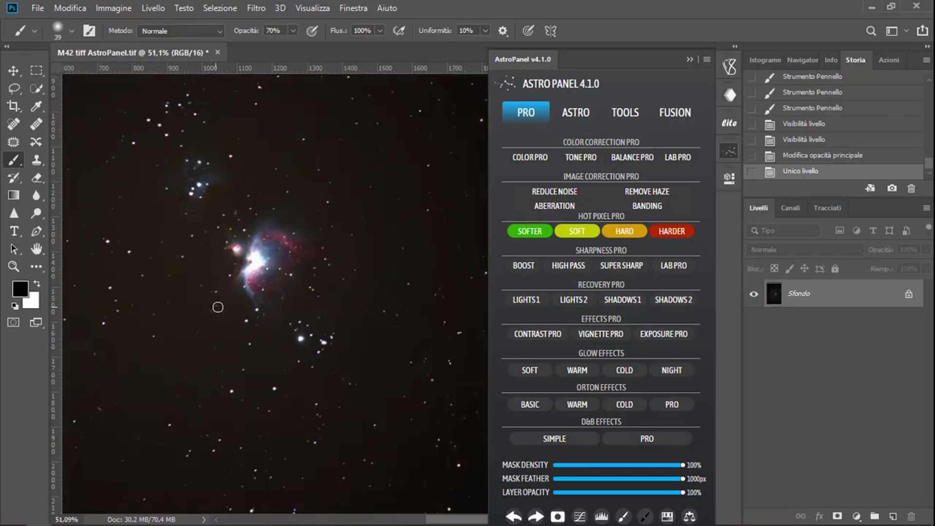
left_click_drag(231, 318, 270, 323)
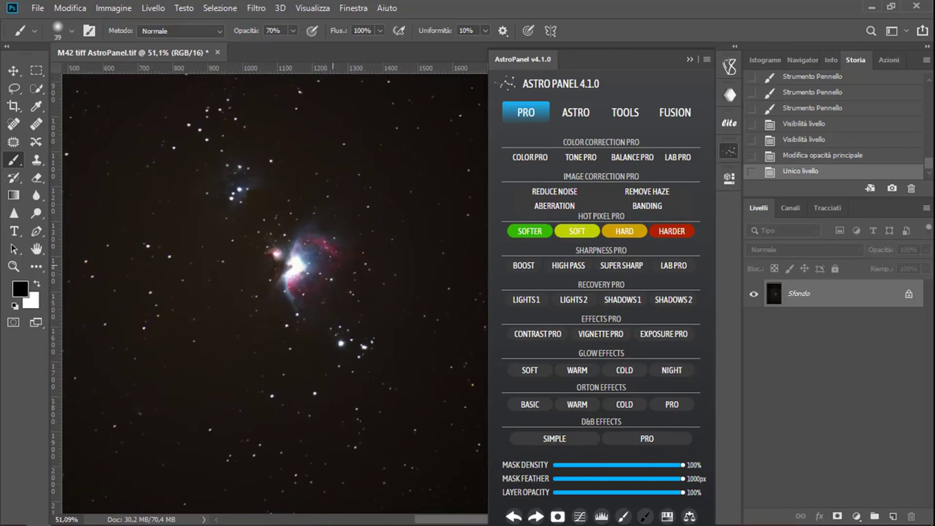
left_click(639, 161)
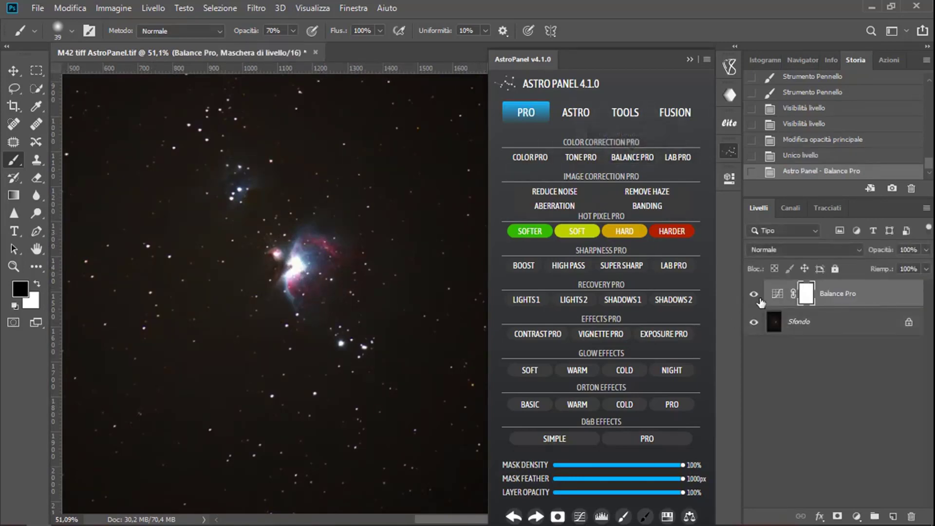
left_click(754, 296)
left_click(753, 296)
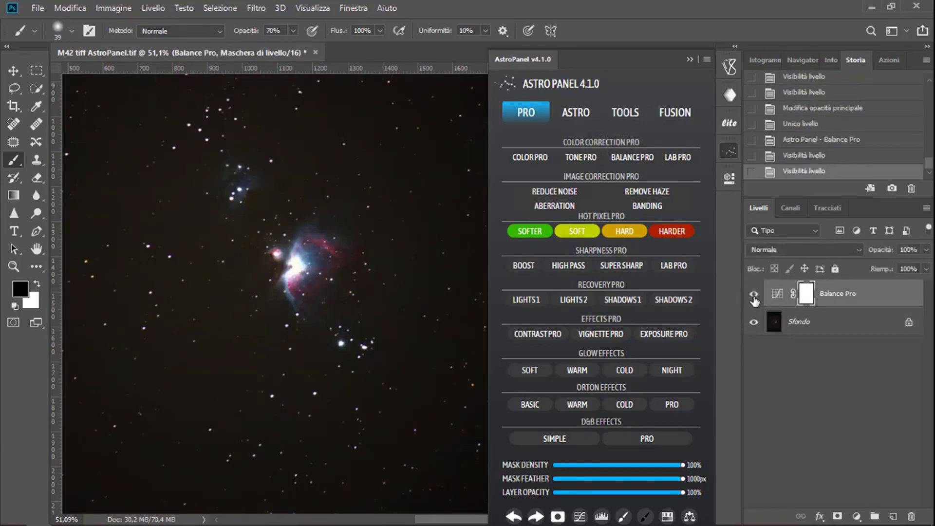
right_click(817, 329)
left_click(836, 453)
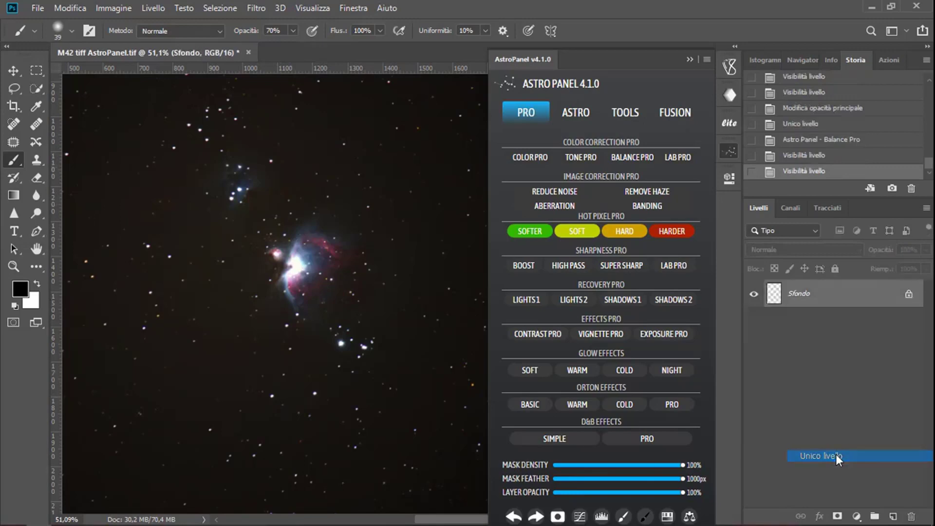
Step: Apply Reduce Noise at 35% layer opacity, compare the image before and after, and flatten it into the background
scroll(259, 272, "up", 3)
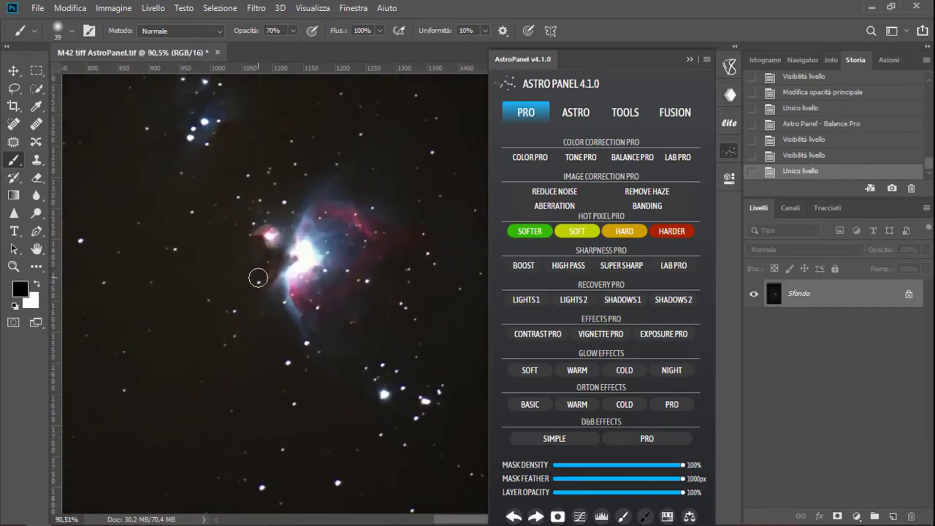
scroll(253, 270, "up", 1)
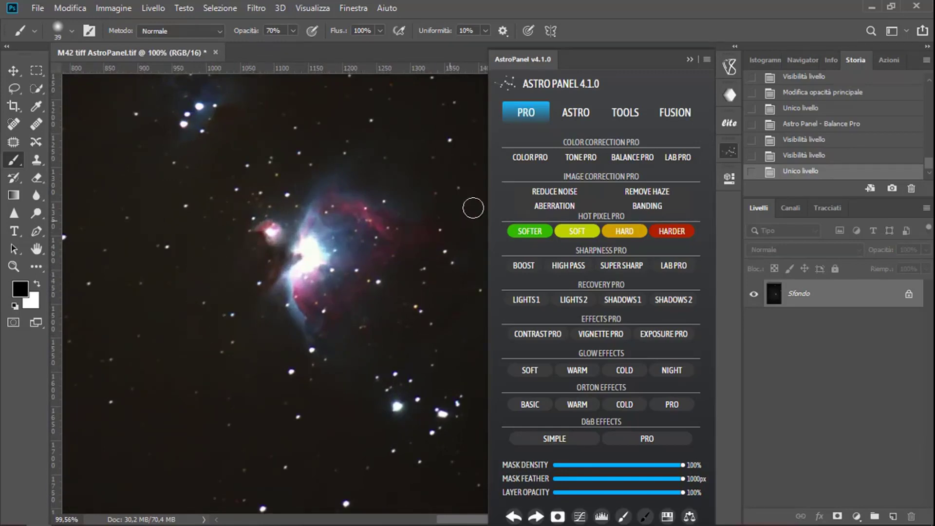
left_click(564, 198)
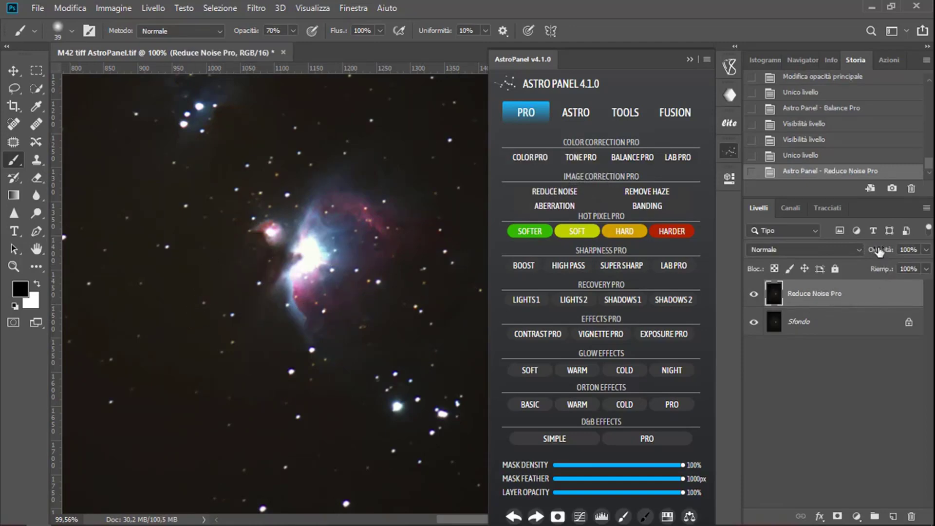
left_click_drag(879, 251, 832, 253)
left_click(754, 294)
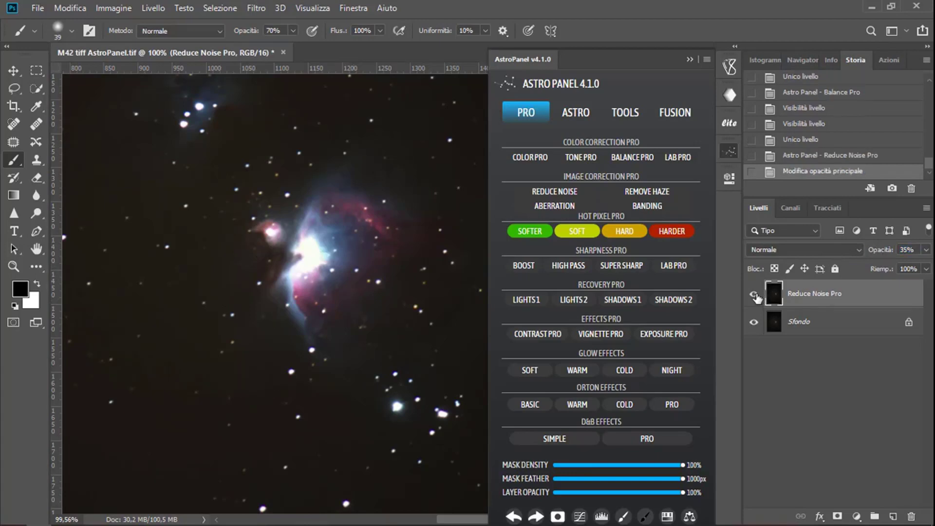
left_click(754, 295)
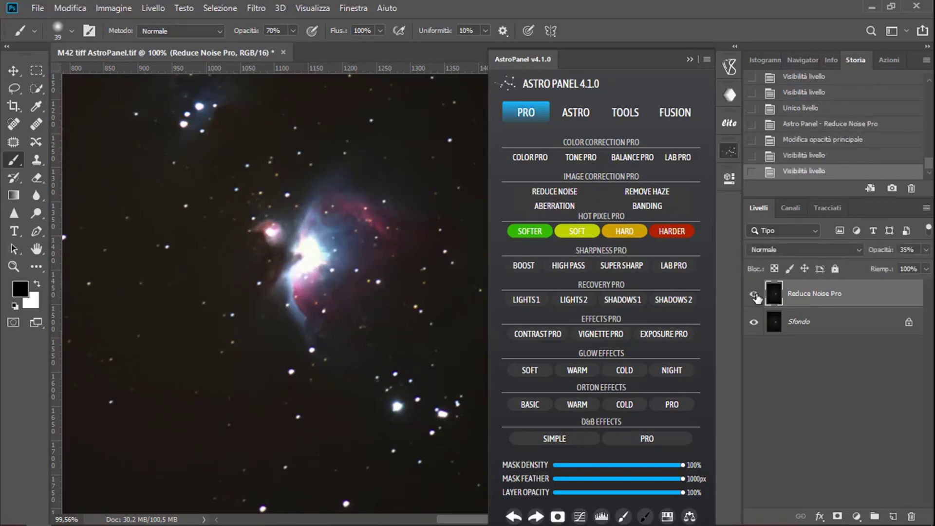
right_click(820, 324)
left_click(808, 446)
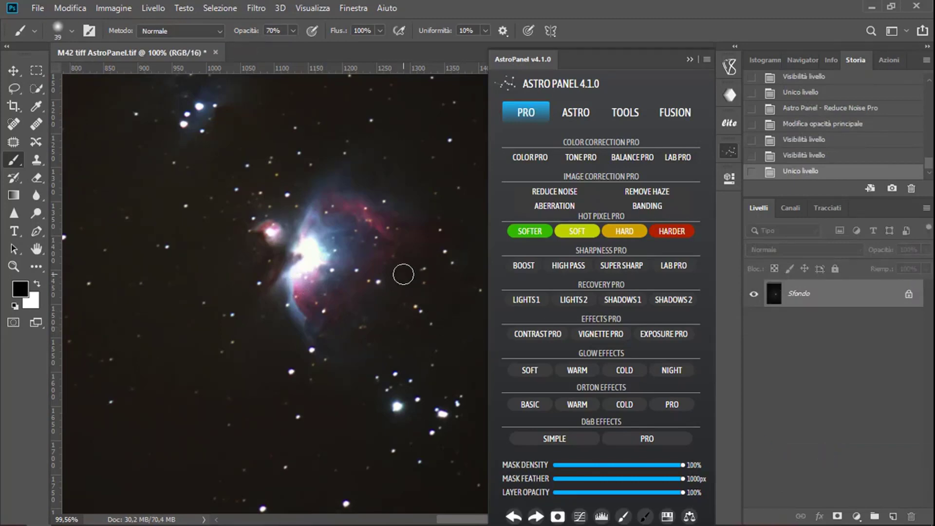
Step: Add the Remove Haze Pro layer group and compare the nebula with and without it
scroll(400, 270, "down", 2)
scroll(358, 253, "down", 1)
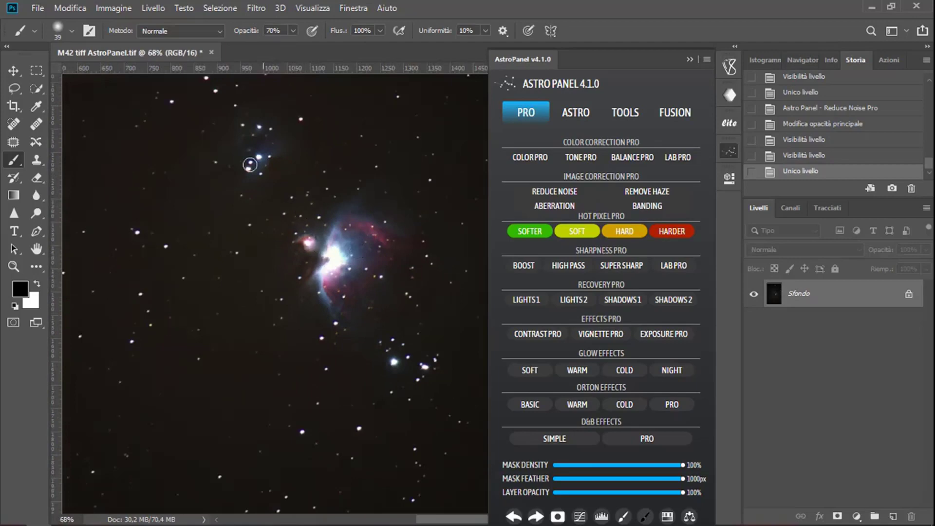
left_click(665, 193)
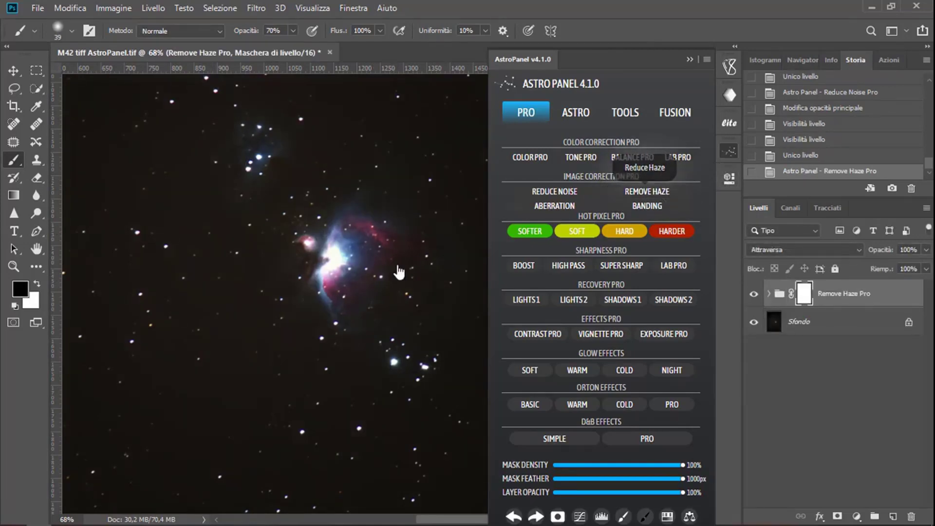
scroll(358, 276, "up", 2)
scroll(359, 258, "down", 2)
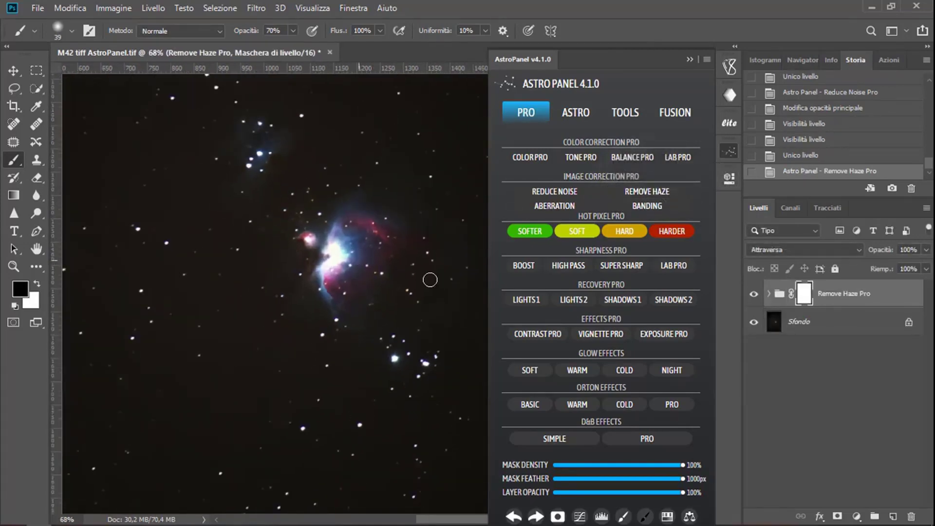
left_click(754, 295)
left_click(754, 295)
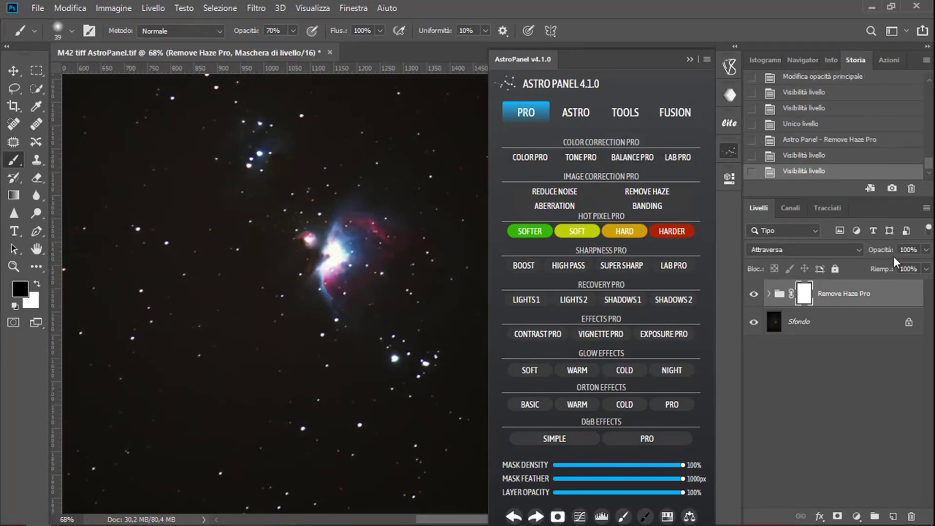
Step: Lower the Remove Haze Pro group's opacity, check it against the original, and flatten the image
left_click_drag(884, 254, 825, 254)
left_click(754, 294)
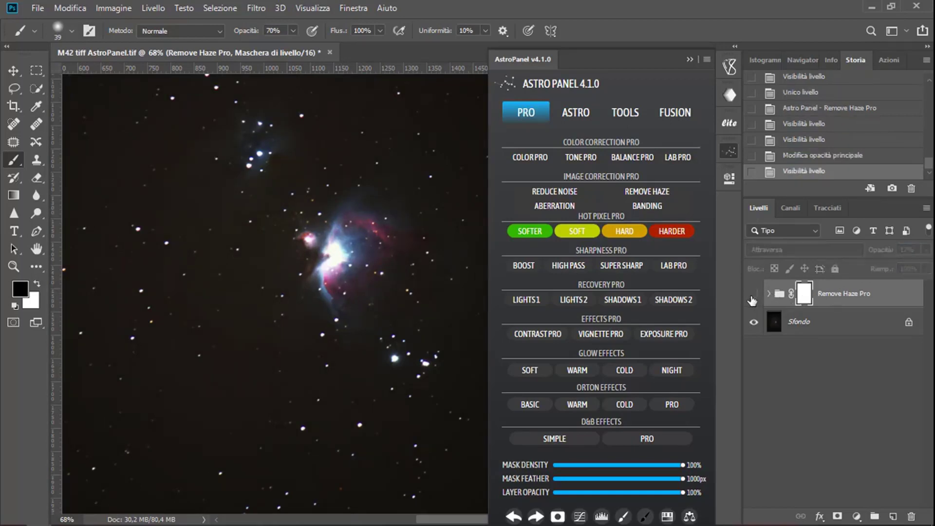
left_click(754, 294)
right_click(823, 325)
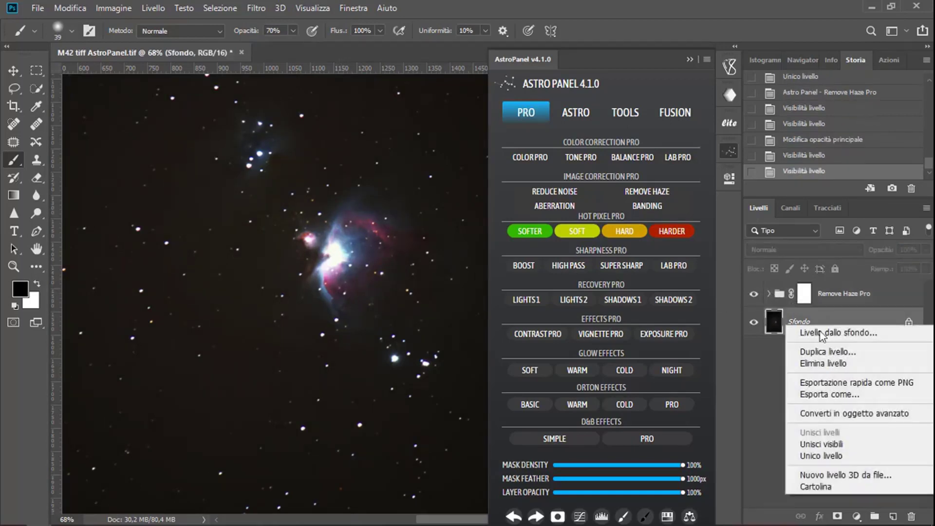
left_click(811, 455)
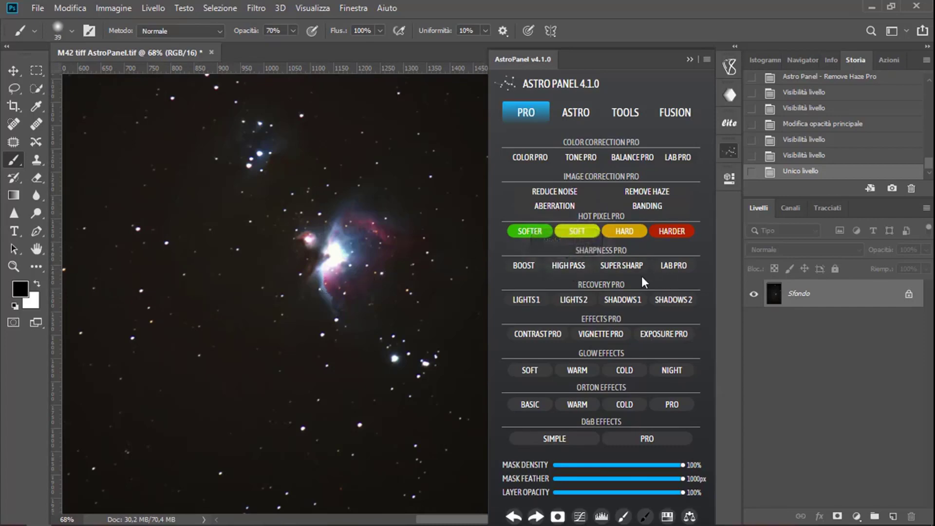
Step: Add the High Pass Pro sharpening layer, previewing the filter on the nebula core and setting its radius slightly below 2.6 pixels
left_click(570, 266)
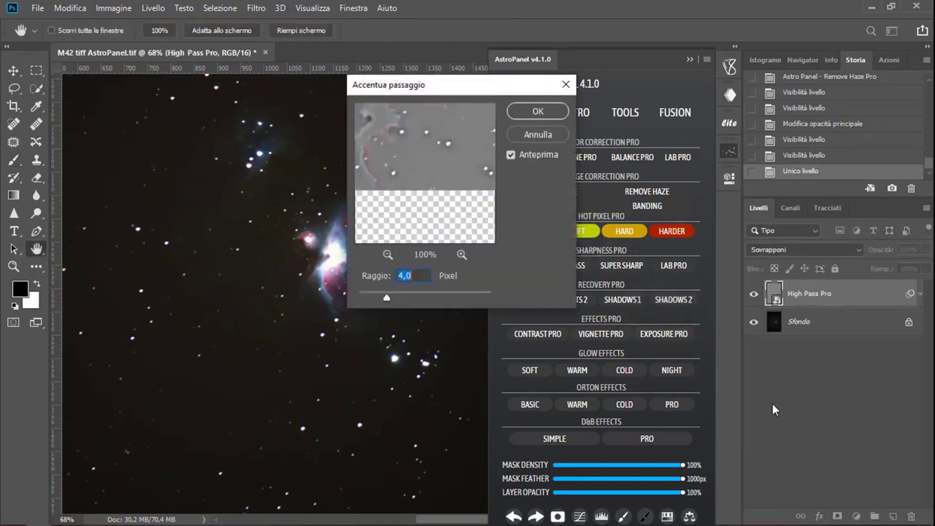
left_click_drag(398, 196, 459, 230)
left_click(446, 176)
left_click_drag(447, 177, 442, 261)
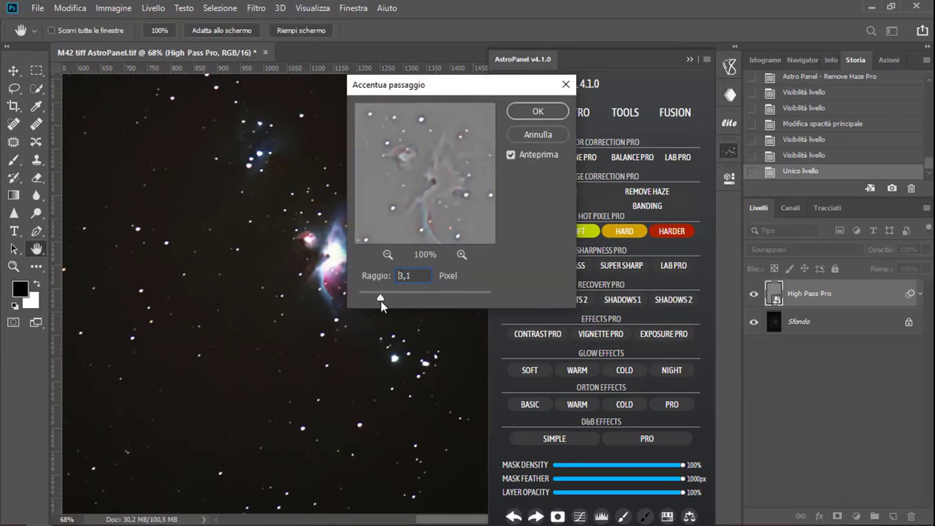
left_click_drag(381, 301, 378, 301)
left_click_drag(459, 90, 502, 91)
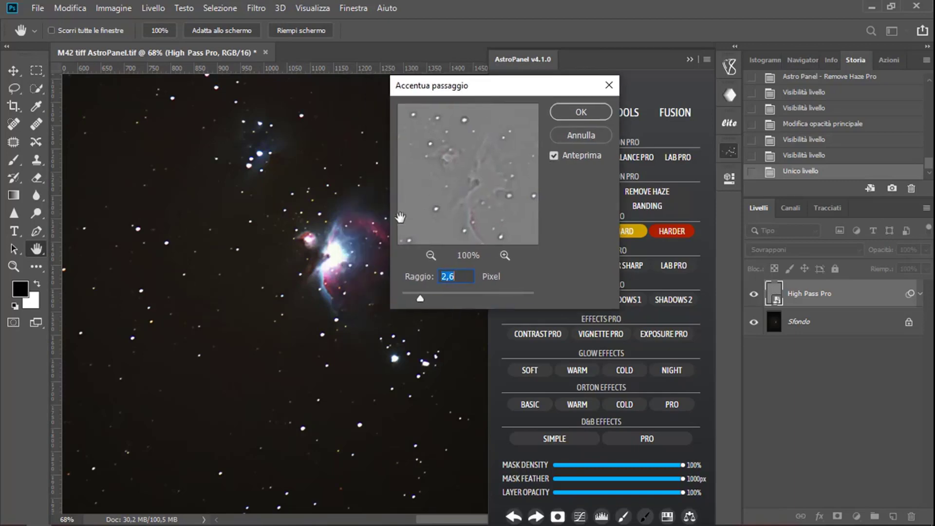
left_click(554, 156)
left_click(555, 155)
left_click_drag(421, 298, 417, 299)
left_click(578, 113)
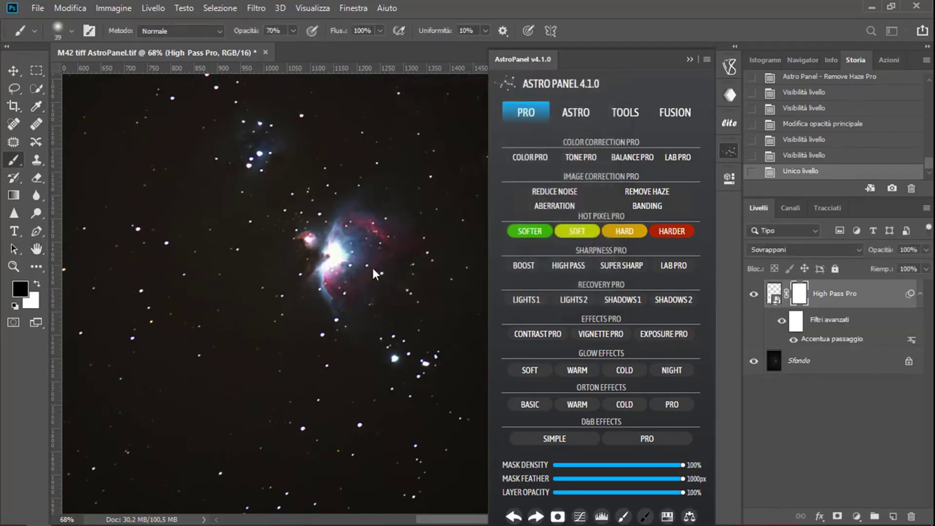
Step: Compare the nebula with and without the High Pass Pro sharpening, and flatten the layer into the background
left_click(754, 295)
scroll(372, 267, "up", 2)
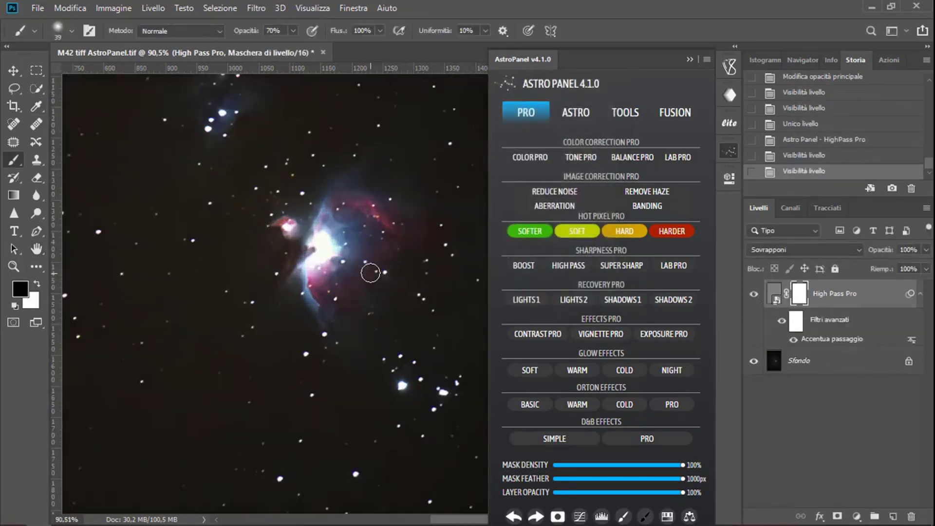
left_click(754, 294)
left_click(754, 295)
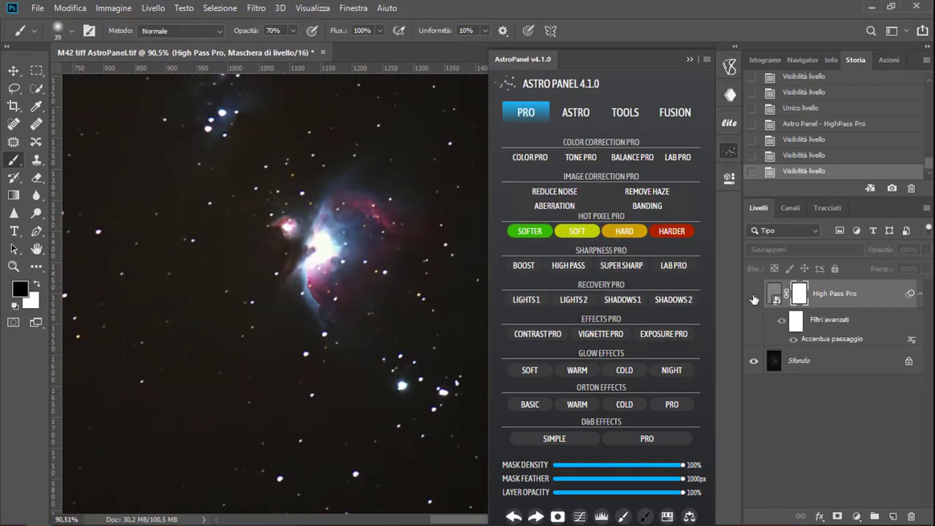
left_click(754, 295)
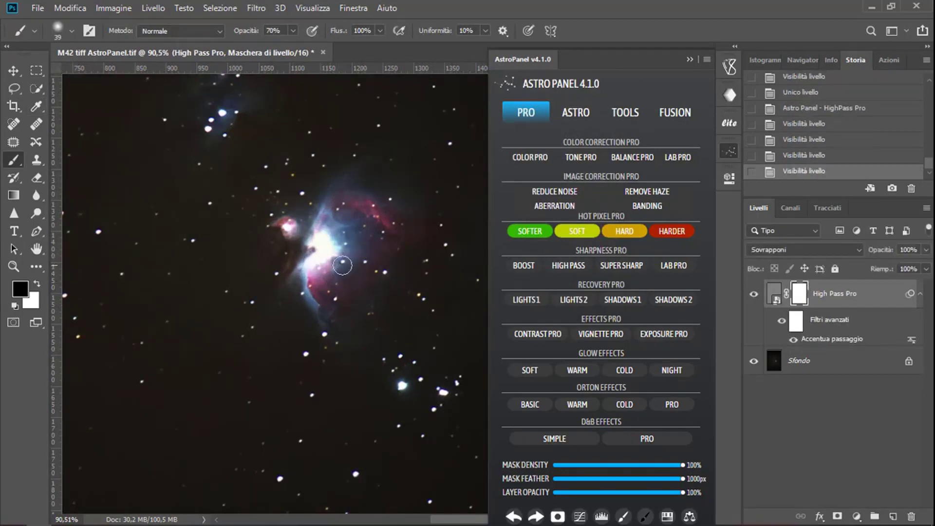
scroll(341, 266, "down", 4)
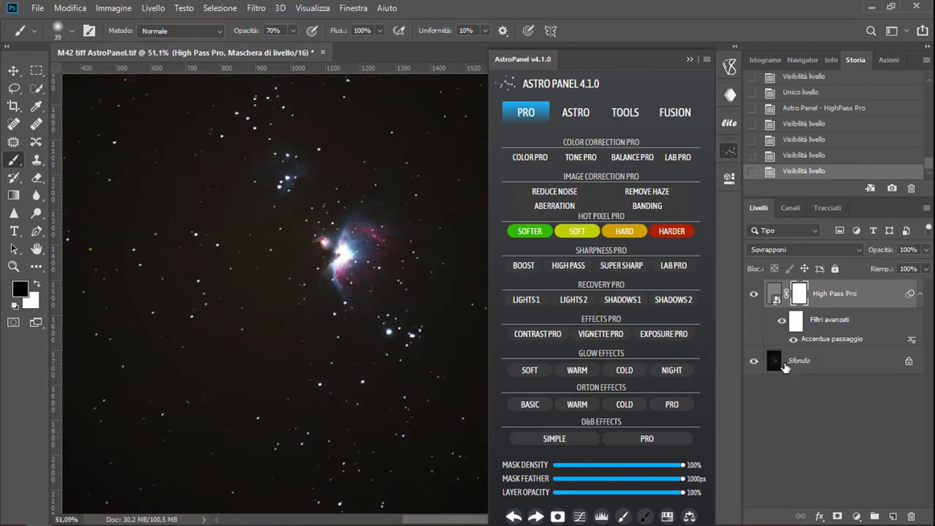
right_click(811, 363)
left_click(828, 324)
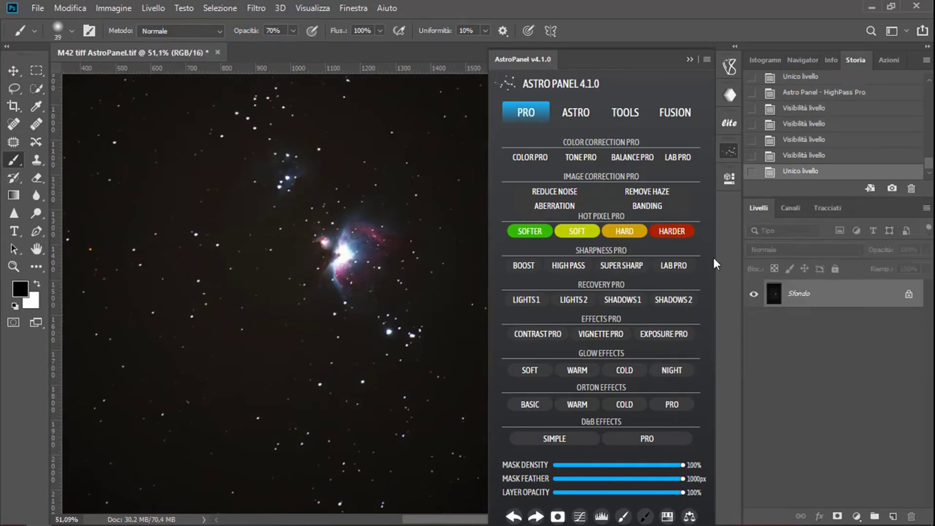
Step: Add the Contrast Pro effect layer and compare the nebula with and without it
left_click(538, 334)
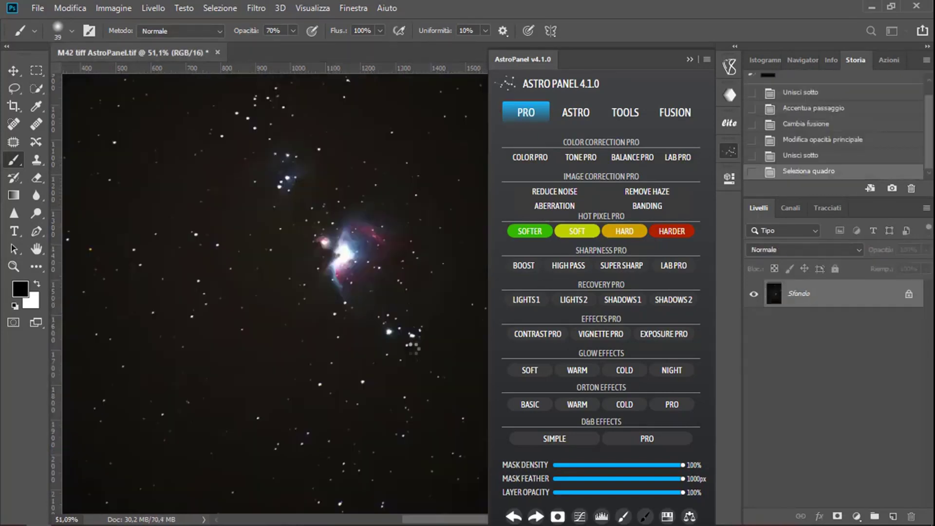
scroll(401, 249, "up", 2)
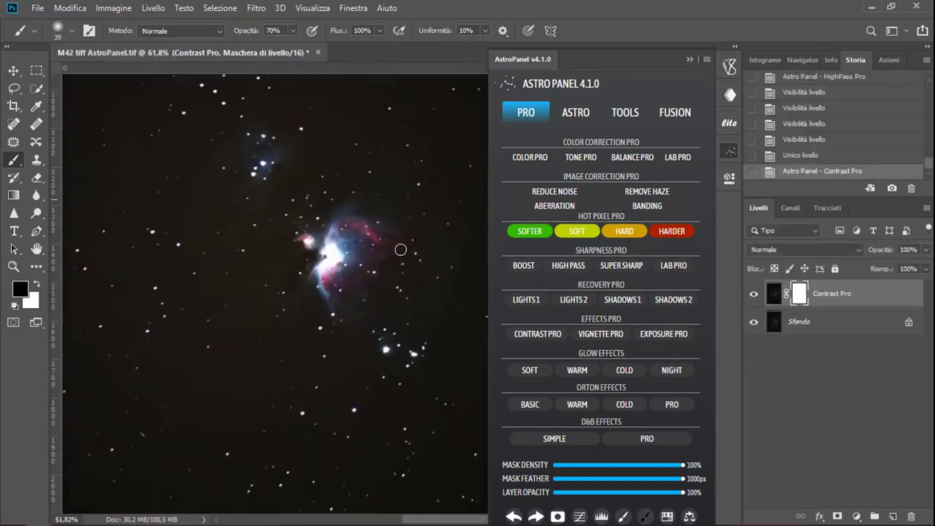
left_click_drag(400, 249, 362, 273)
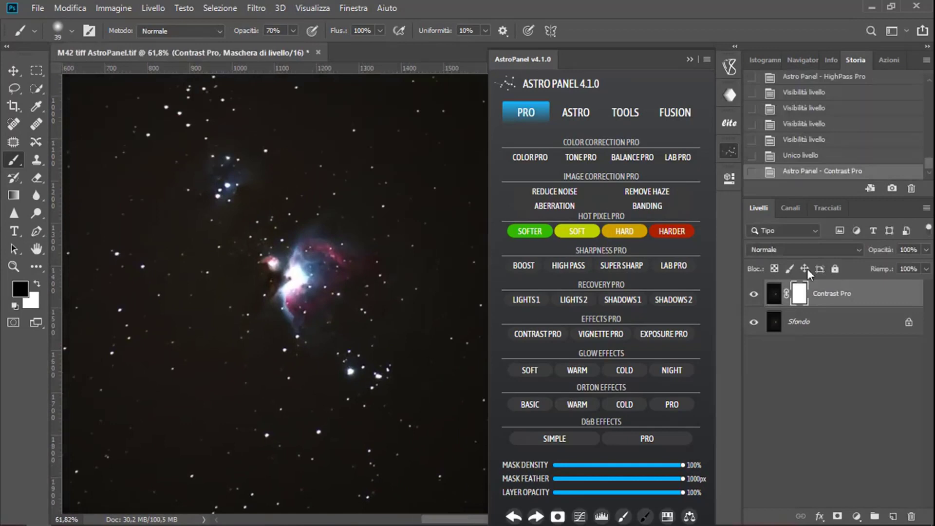
left_click(753, 295)
left_click(753, 296)
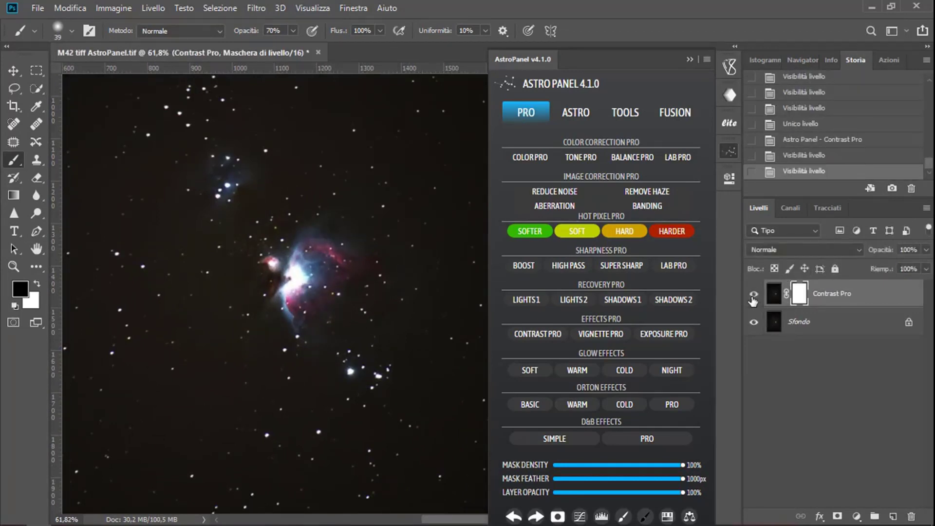
left_click(754, 296)
left_click(754, 295)
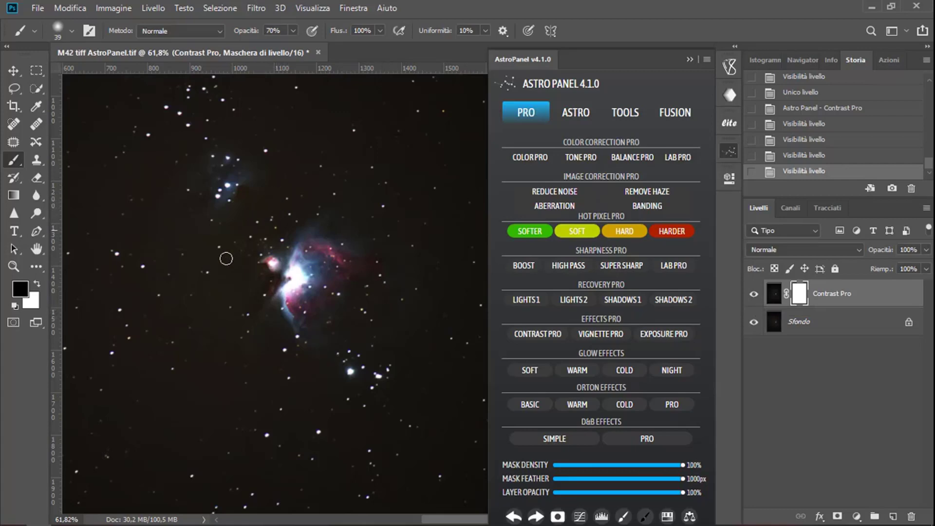
scroll(248, 228, "down", 1)
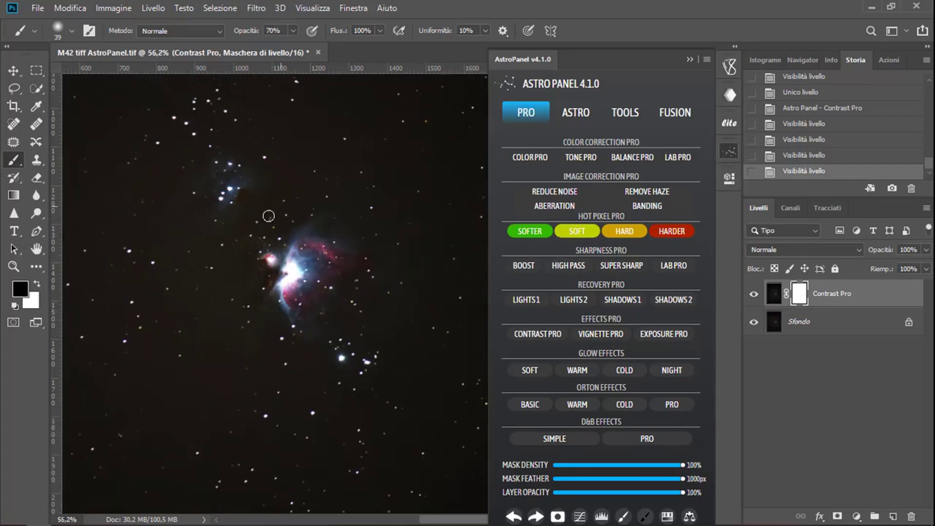
left_click(753, 294)
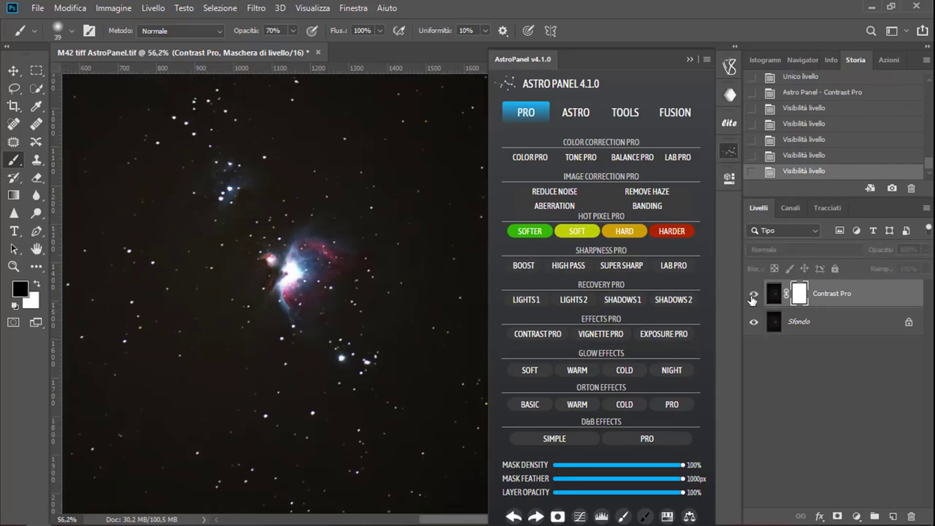
left_click(754, 295)
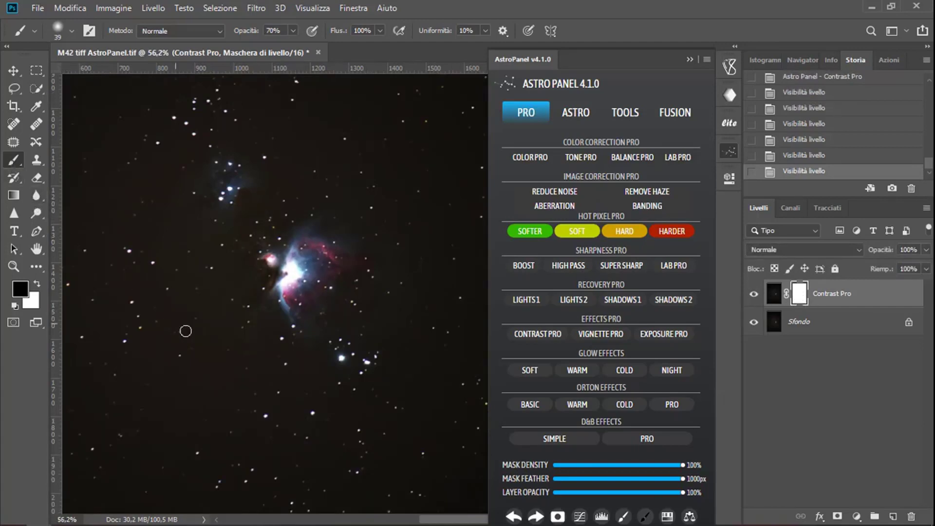
Step: Resize the soft black brush and paint at 70% opacity on the Contrast Pro mask around the nebula
mouse_move(215, 302)
left_mouse_down()
mouse_move(273, 265)
mouse_move(226, 294)
left_mouse_up()
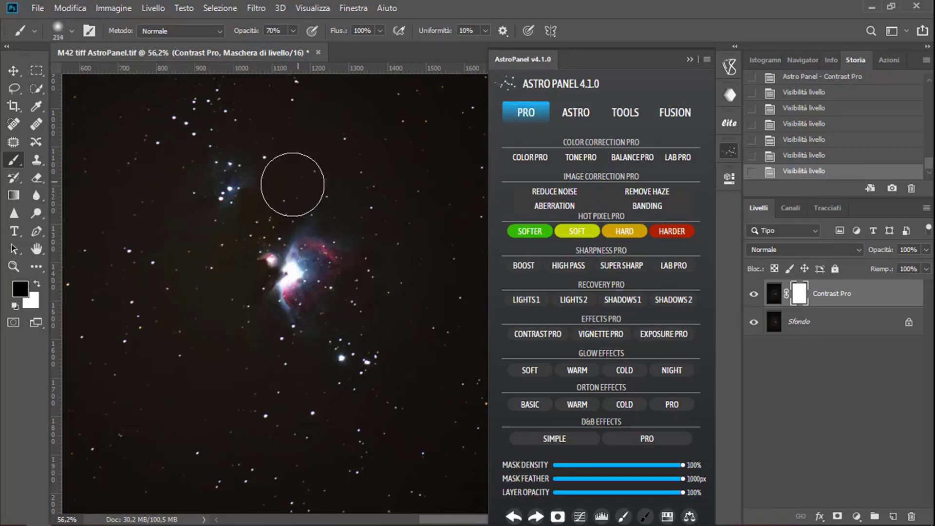
left_click_drag(292, 185, 238, 229)
left_click_drag(244, 330, 204, 333)
left_click_drag(264, 285, 219, 315)
left_click_drag(370, 220, 325, 231)
left_click_drag(390, 262, 368, 325)
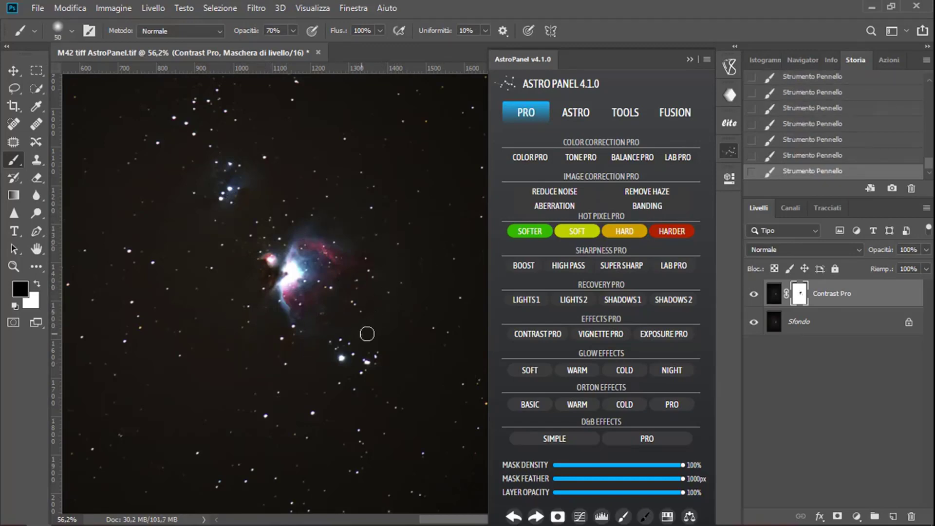
Step: Compare the masked Contrast Pro layer with the background and touch up its mask beside the nebula
left_click(754, 294)
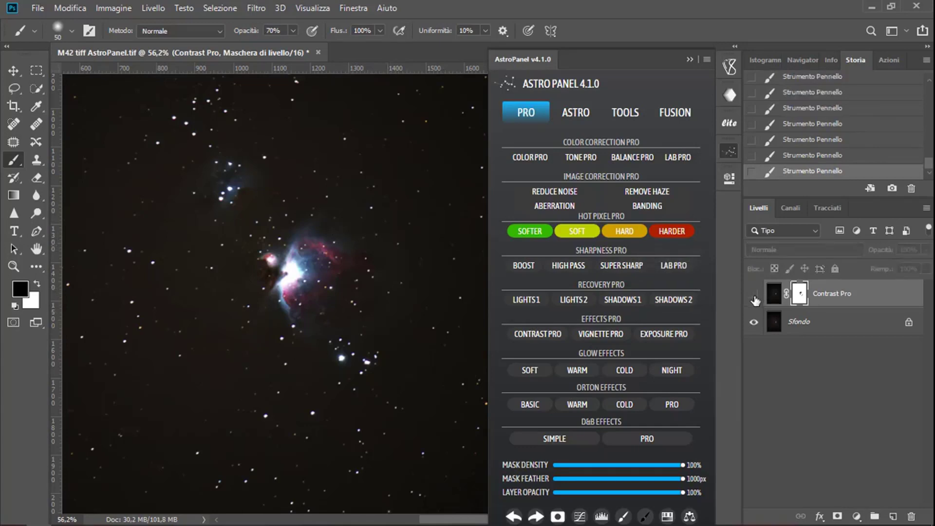
left_click(754, 296)
left_click(754, 294)
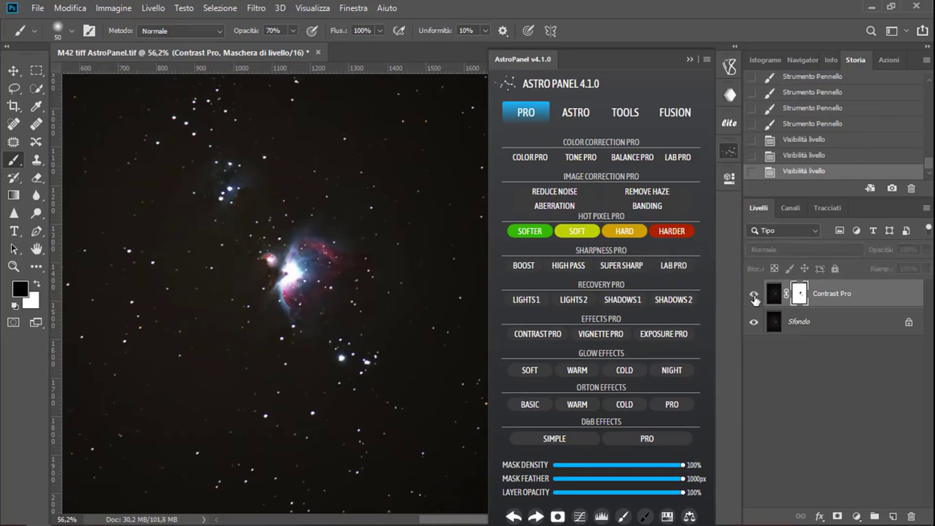
left_click(754, 294)
left_click_drag(209, 199, 248, 235)
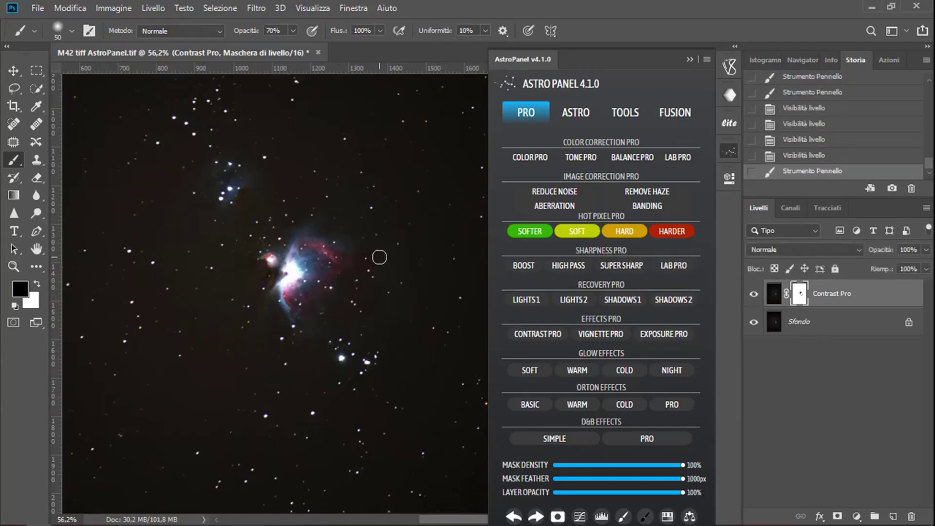
scroll(378, 257, "down", 2)
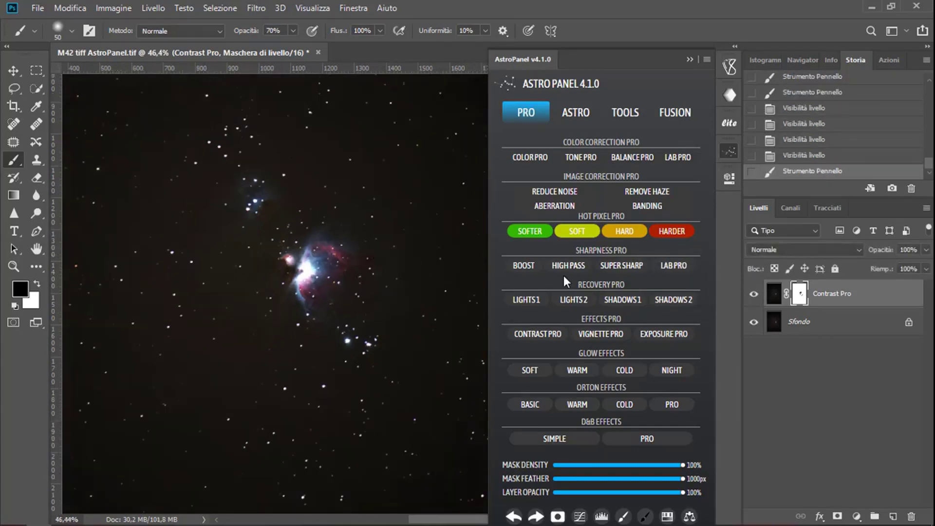
left_click(754, 294)
left_click(753, 294)
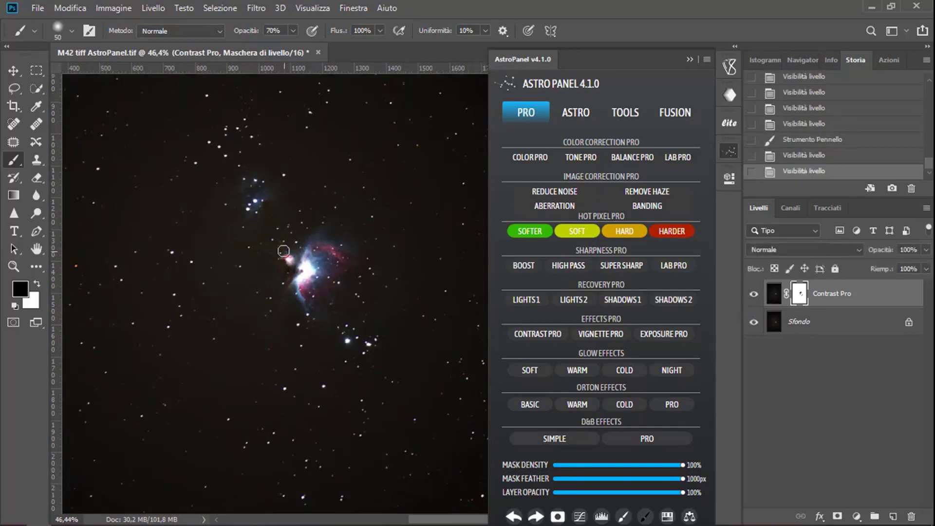
Step: Dab black on the Contrast Pro mask around the nebula's outer edges with the size 50 brush, and flatten the image
left_click(273, 252)
left_click(295, 237)
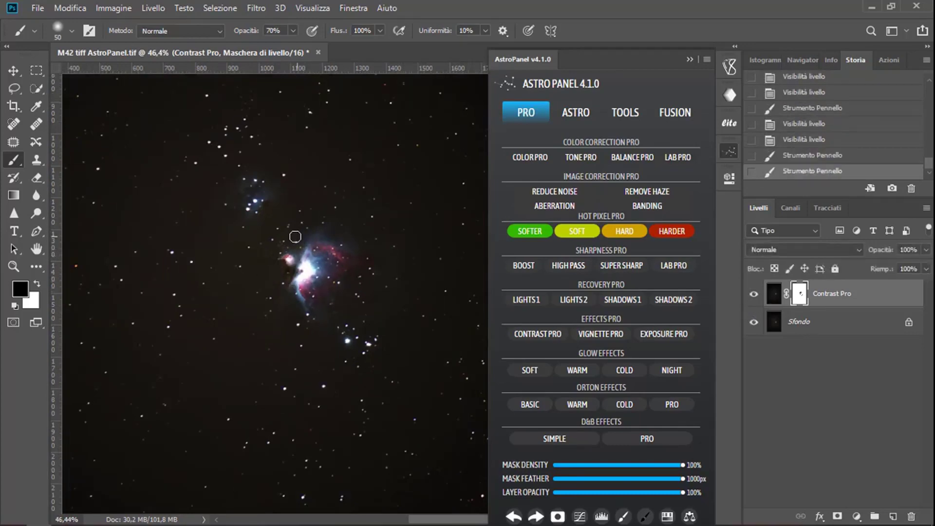
left_click(310, 219)
left_click(301, 215)
left_click(334, 233)
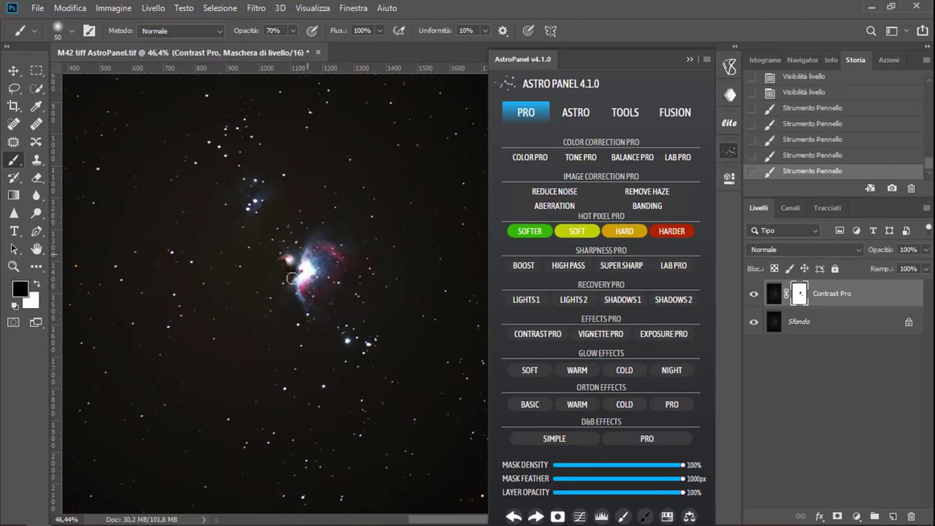
left_click(281, 281)
left_click(274, 331)
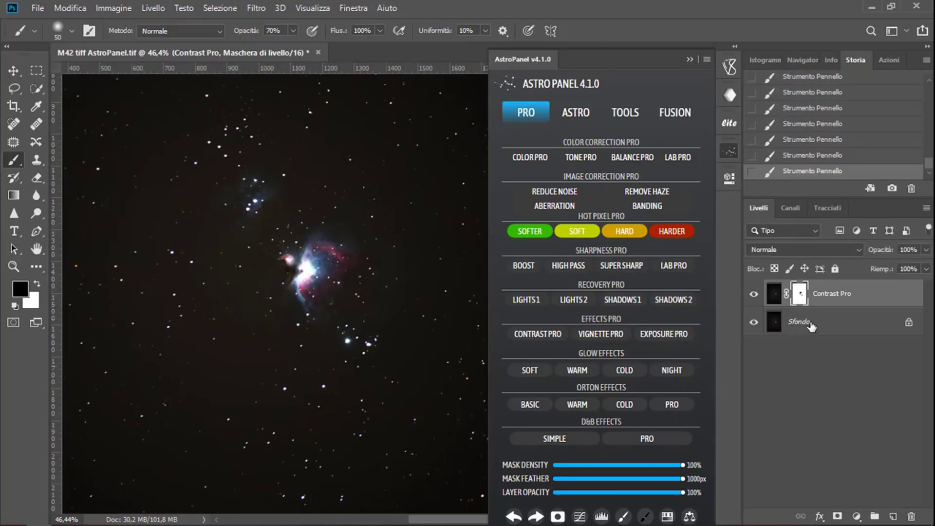
right_click(811, 326)
left_click(821, 449)
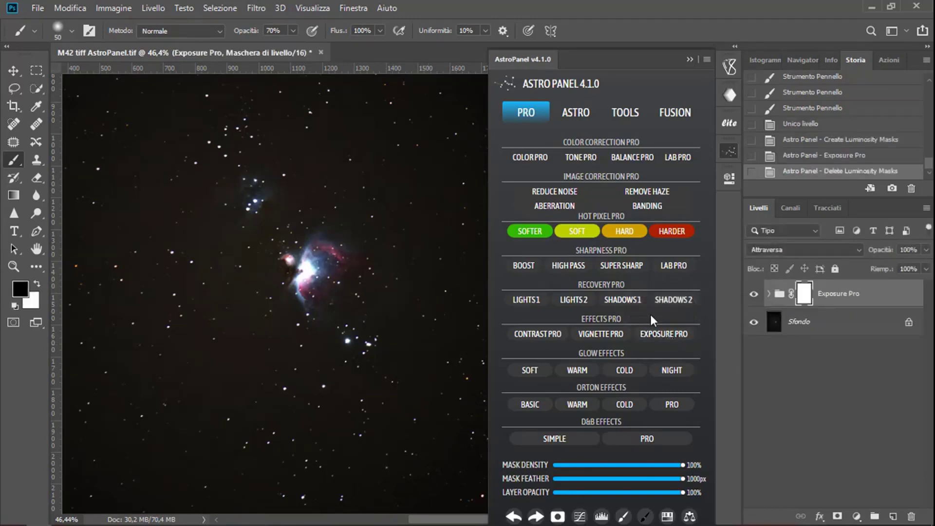
Step: Compare the image with and without the Exposure Pro group, and flatten it into the background
left_click(753, 295)
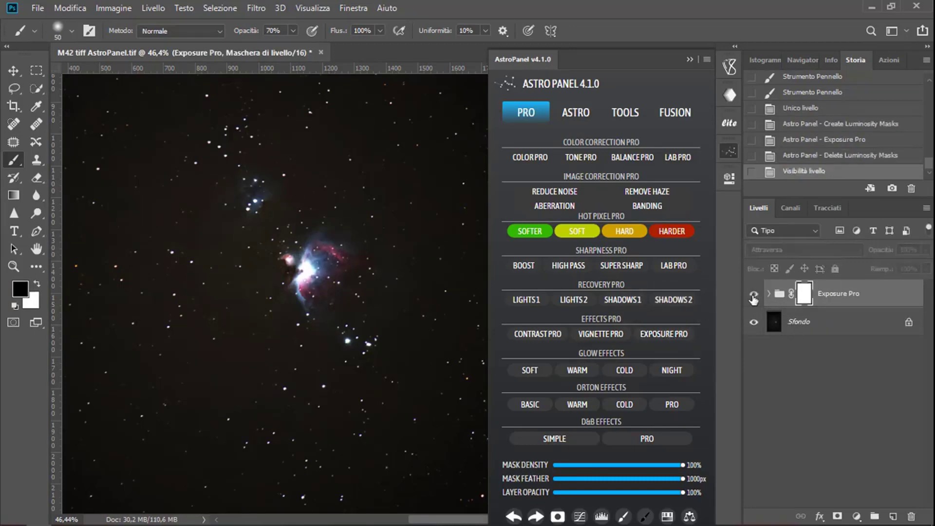
right_click(860, 325)
left_click(812, 451)
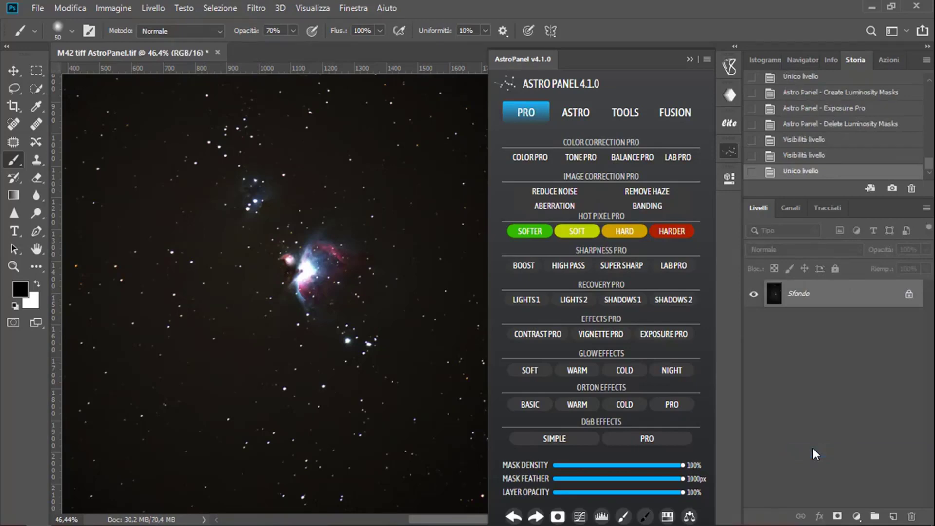
Step: Compare the original M42 snapshot with the final flattened history state, examining the nebula at several zoom levels
left_click_drag(930, 167, 919, 74)
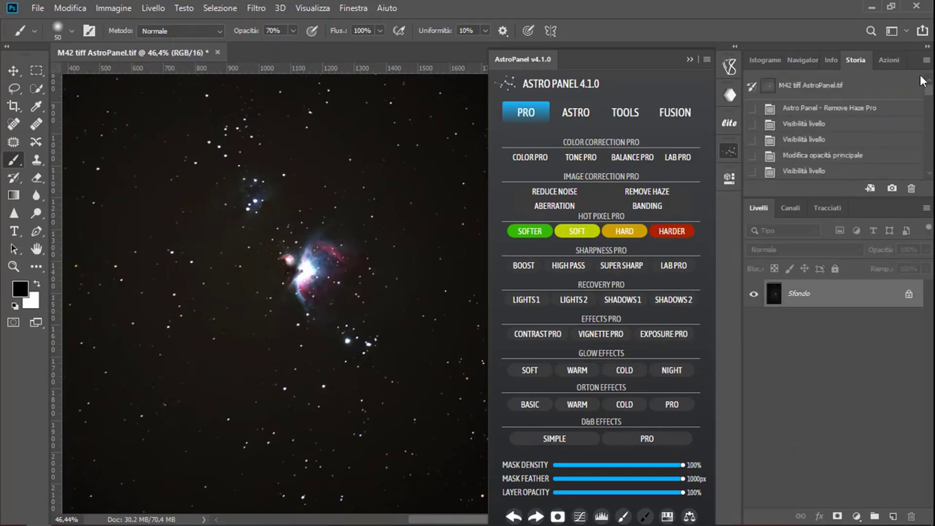
left_click(890, 90)
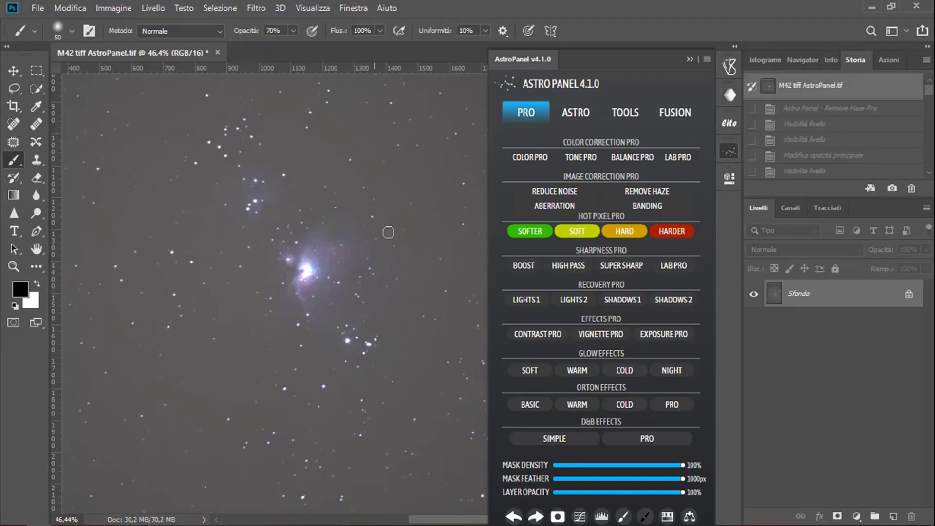
scroll(853, 141, "down", 5)
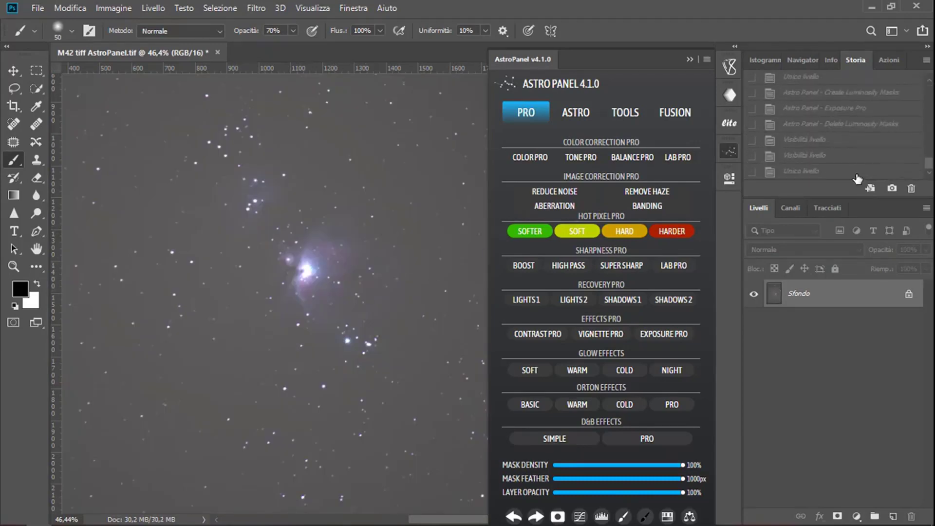
left_click(853, 172)
scroll(174, 222, "up", 1)
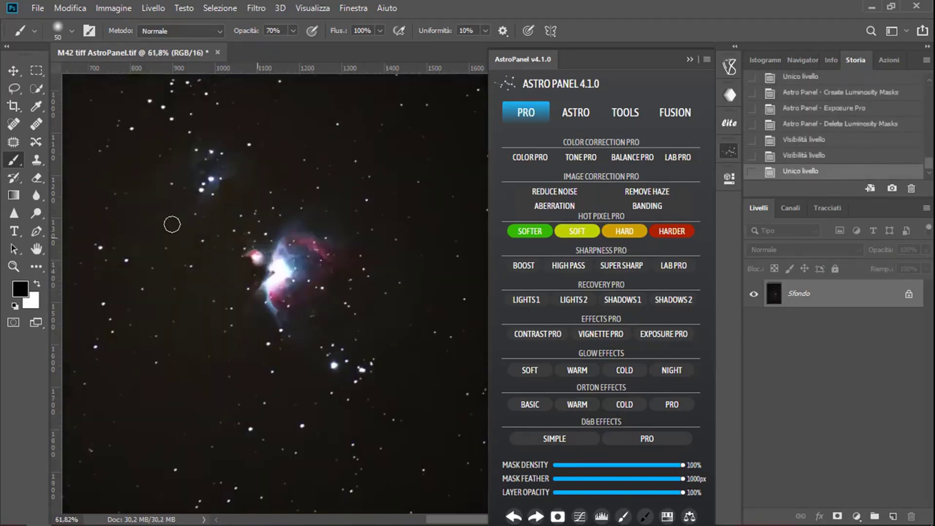
scroll(321, 216, "up", 1)
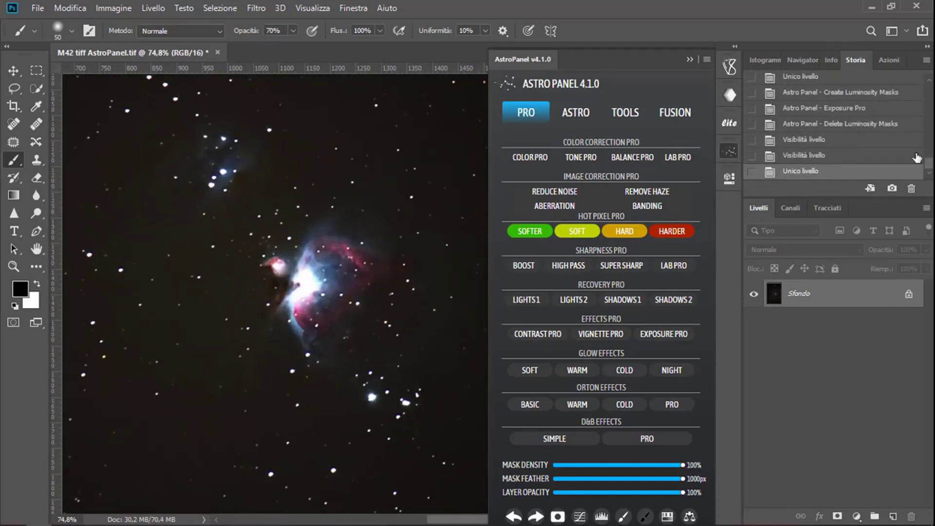
mouse_move(930, 165)
left_mouse_down()
mouse_move(931, 85)
mouse_move(931, 174)
left_mouse_up()
left_click(899, 86)
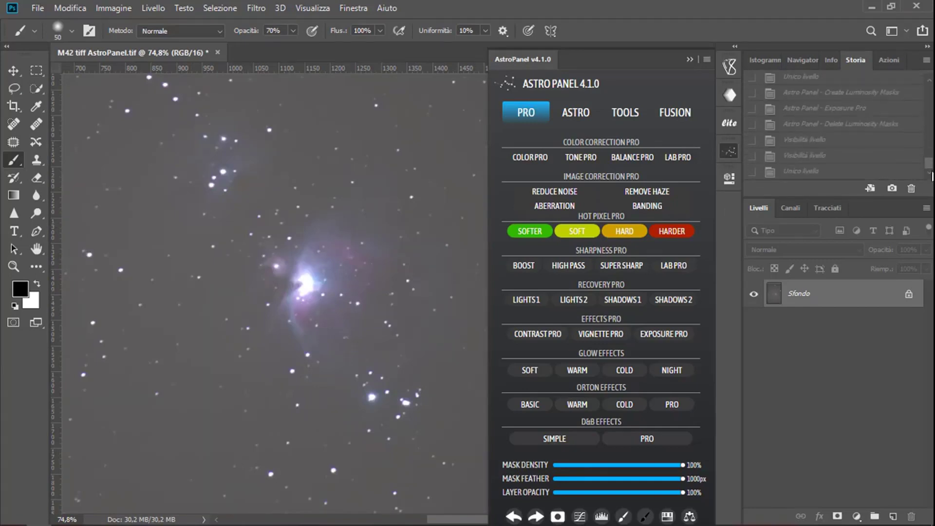
left_click(886, 174)
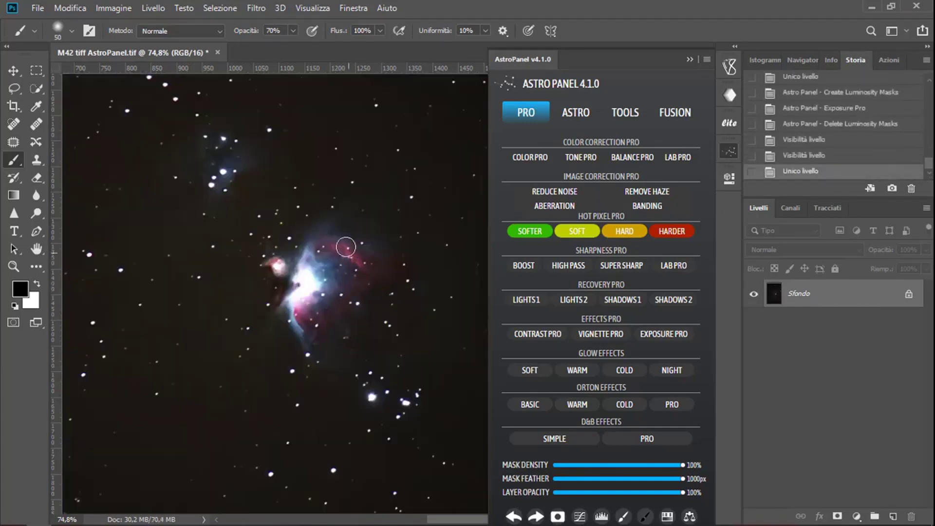
scroll(344, 244, "down", 3)
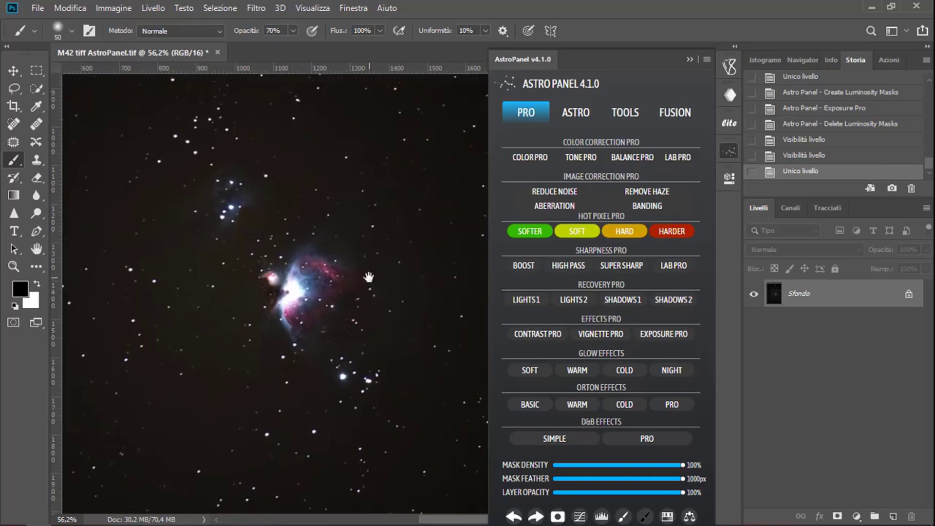